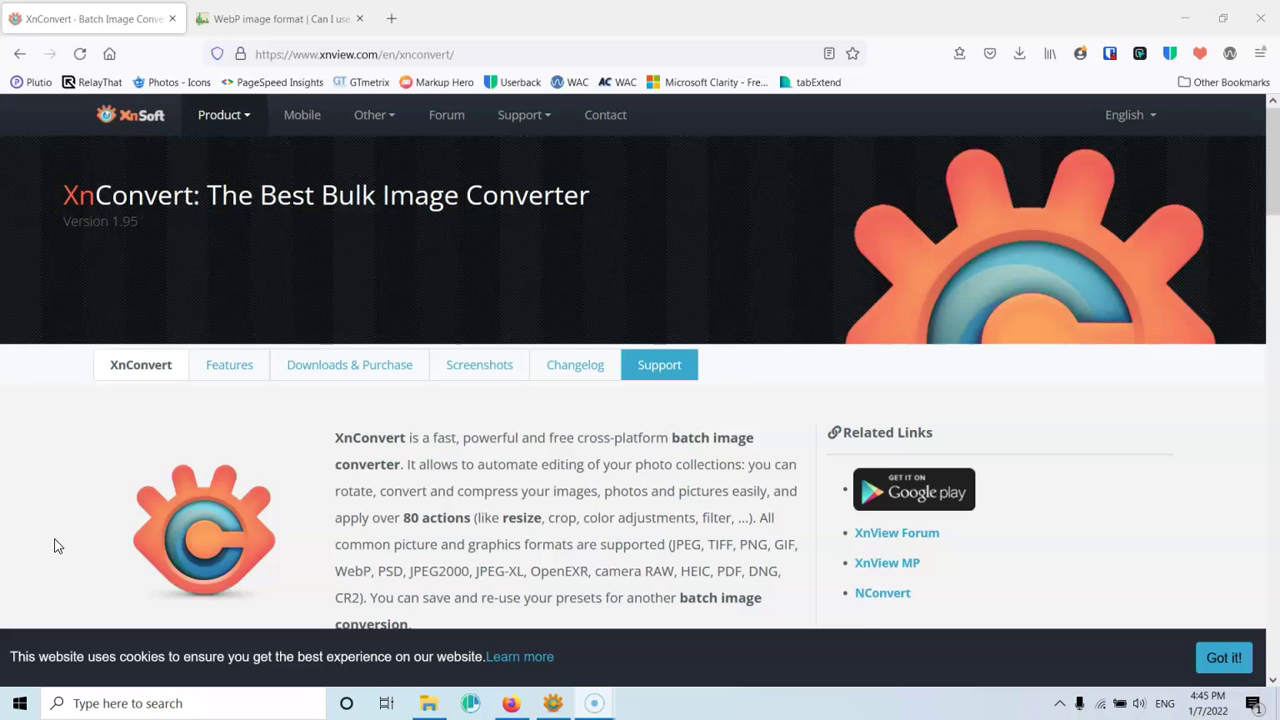
Scroll the xnview.com XnConvert page down to its Downloads & Purchase section.
scroll(86, 549, "down", 12)
scroll(104, 551, "down", 2)
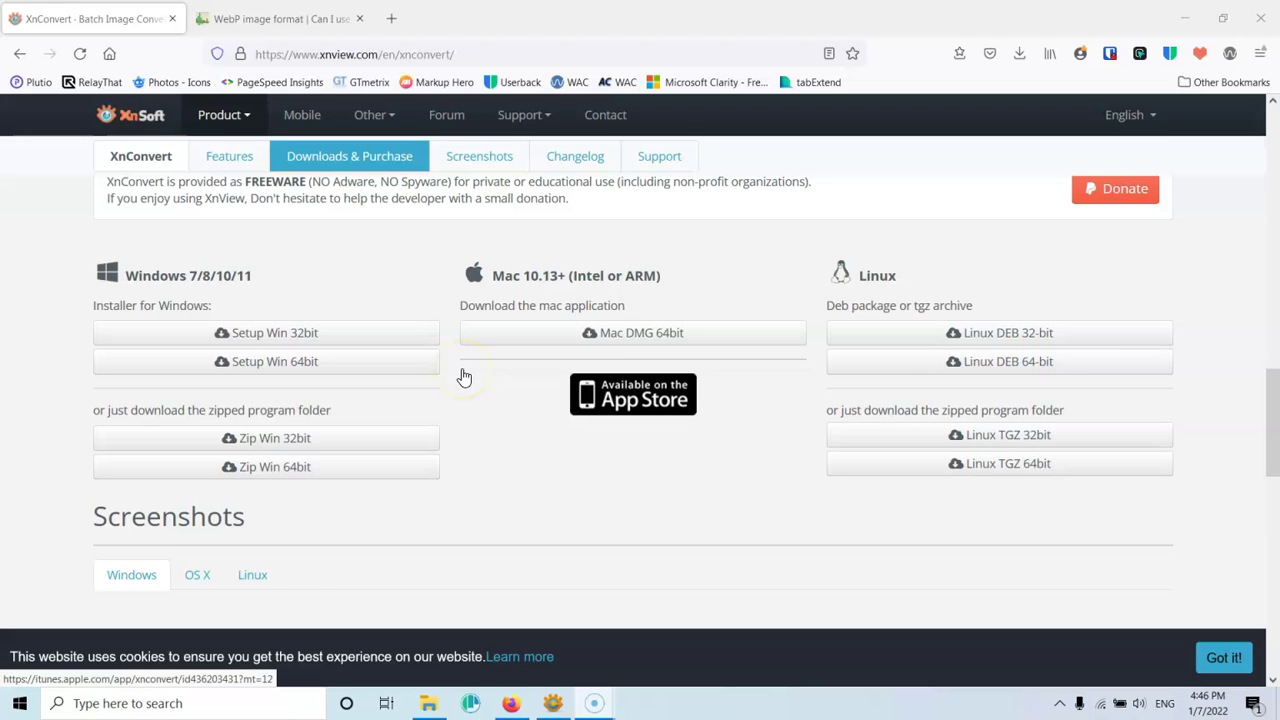
Switch to the 'WebP image format | Can I use' tab and look over its browser support table.
left_click(241, 19)
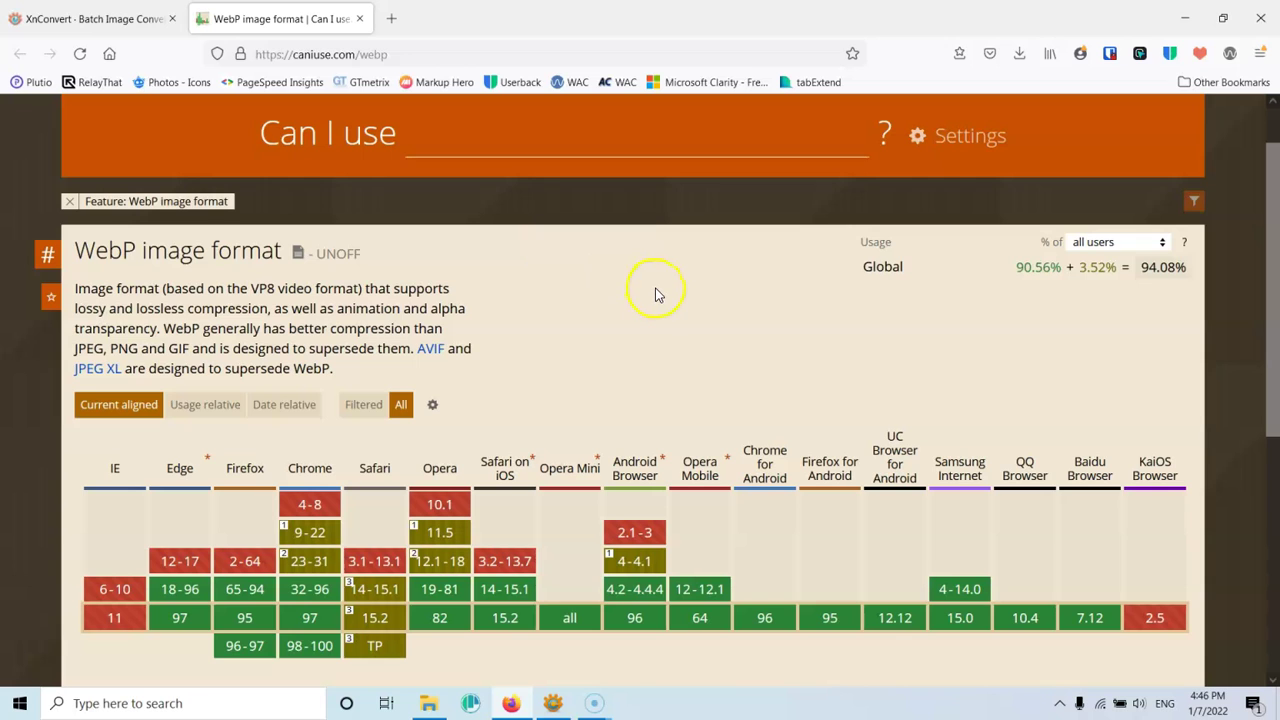
scroll(643, 286, "down", 2)
scroll(1043, 251, "up", 1)
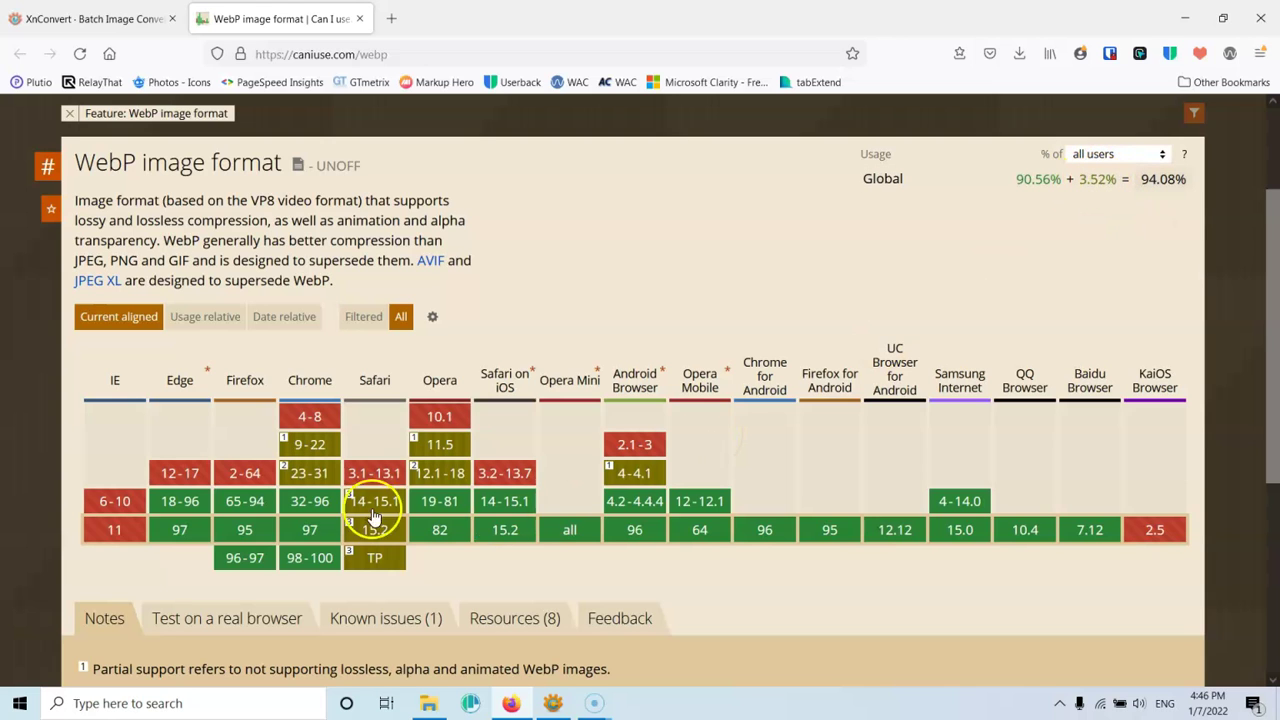
mouse_move(325, 447)
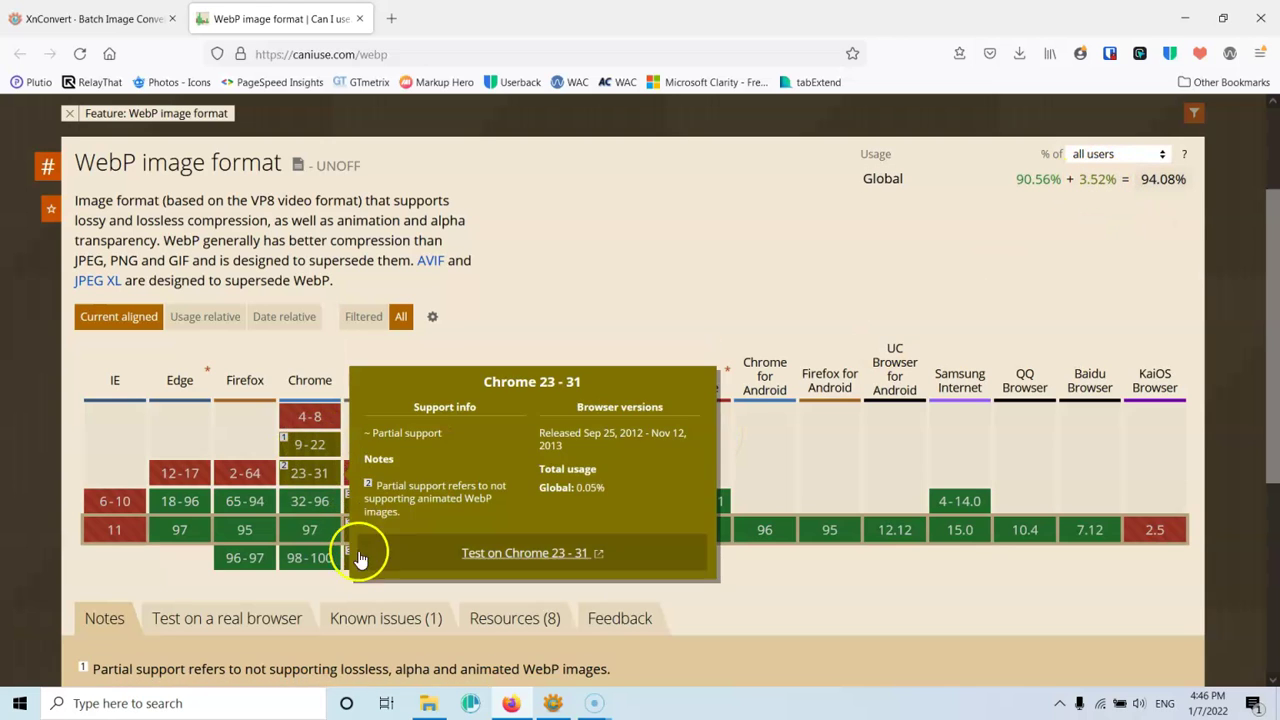
scroll(340, 557, "down", 3)
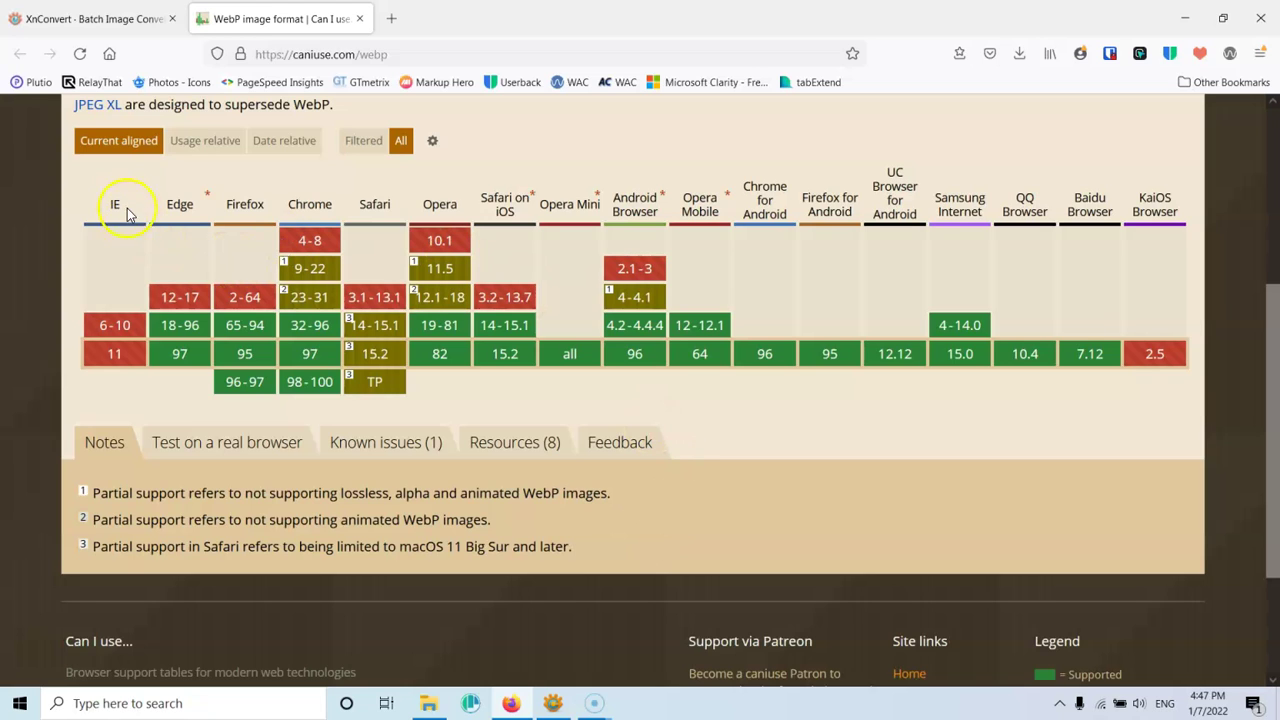
mouse_move(108, 360)
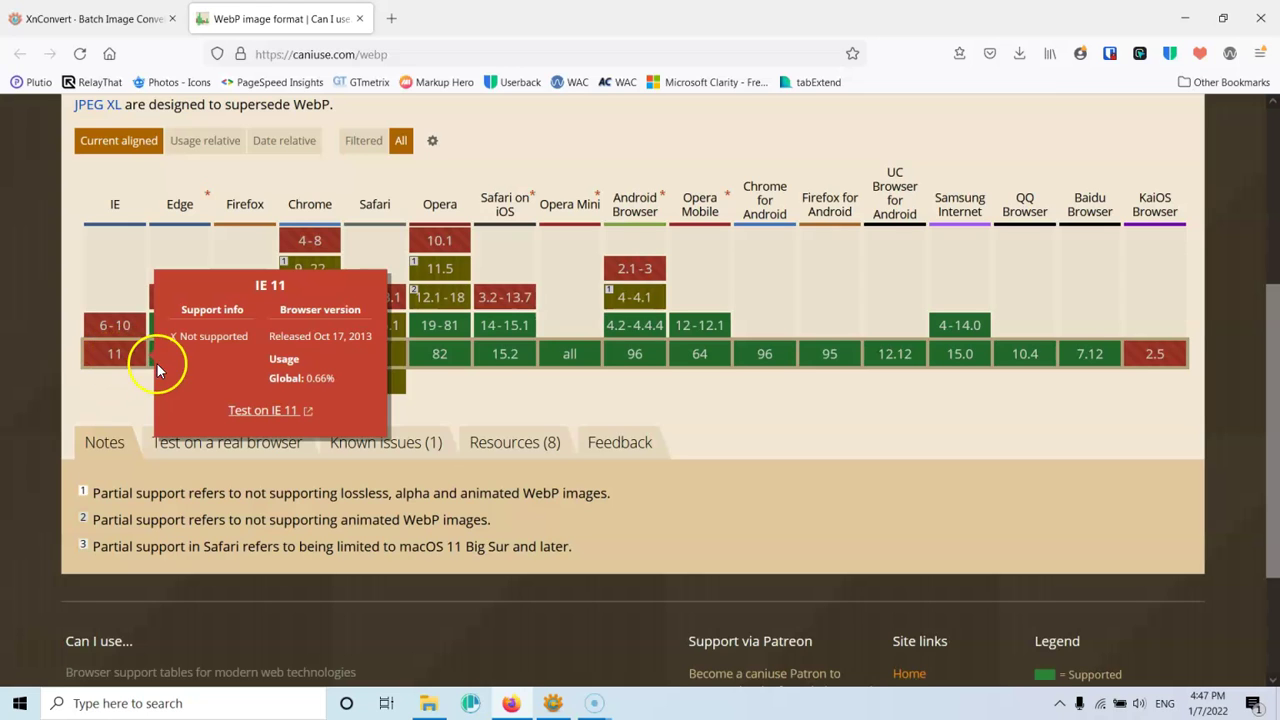
mouse_move(176, 297)
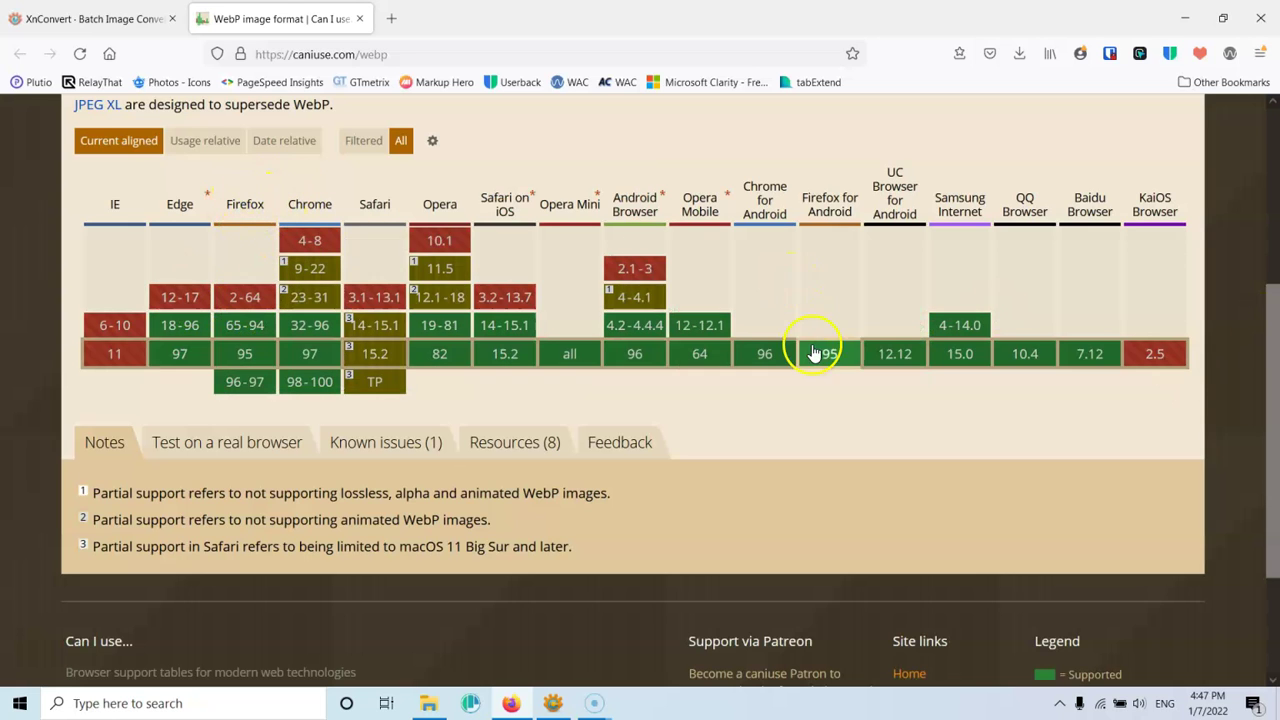
scroll(795, 458, "up", 1)
scroll(795, 458, "up", 3)
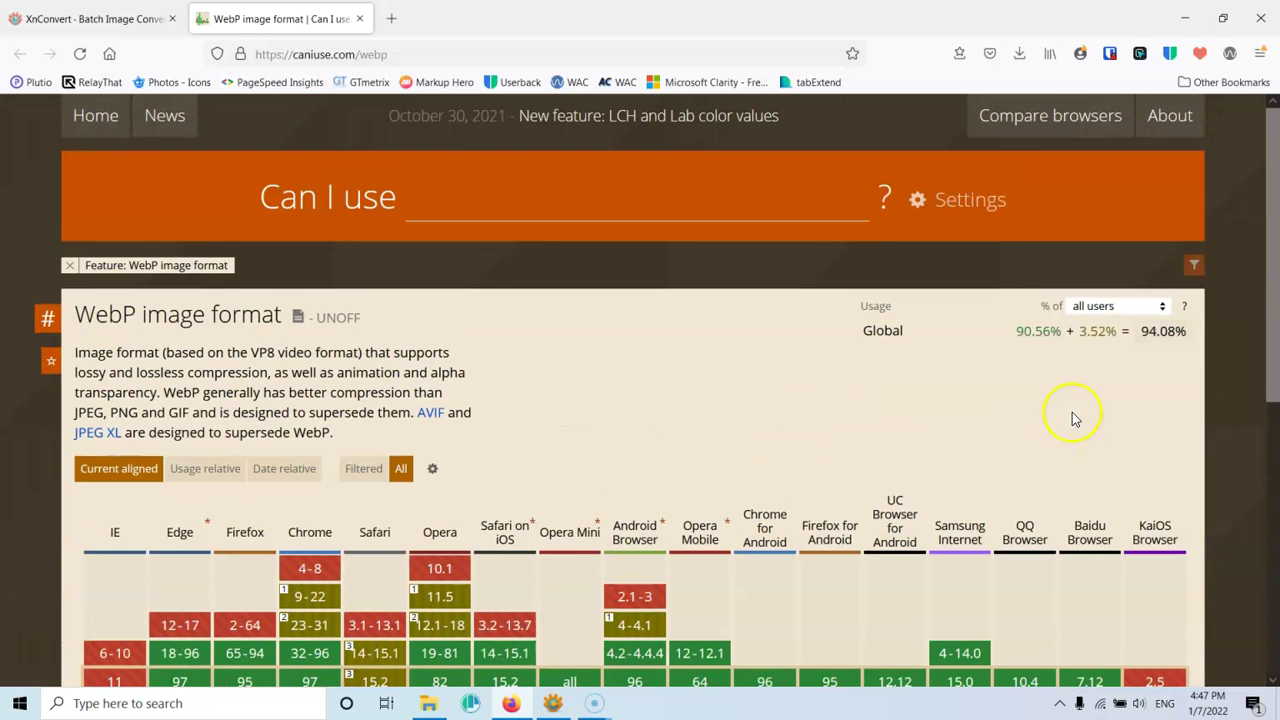
scroll(1151, 320, "down", 1)
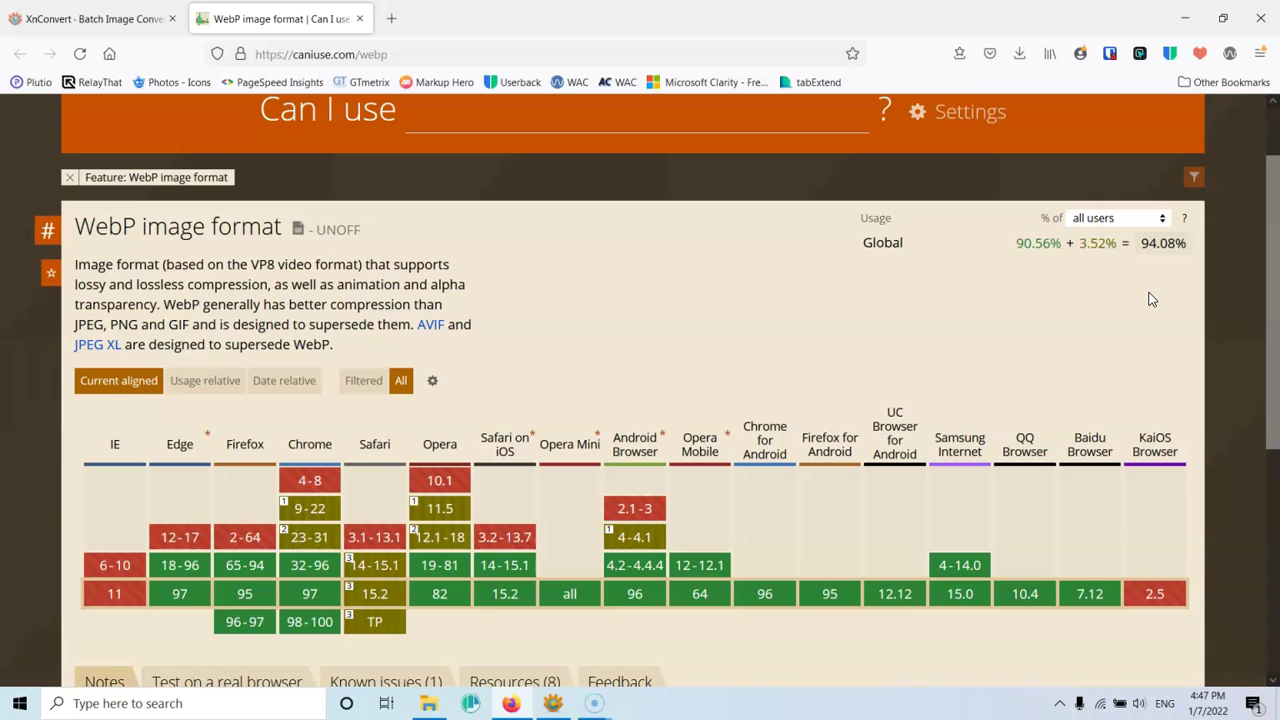
left_click(1145, 298)
Maximize XnConvert and add all six car JPEGs from the Cars folder on the Input tab.
left_click(553, 704)
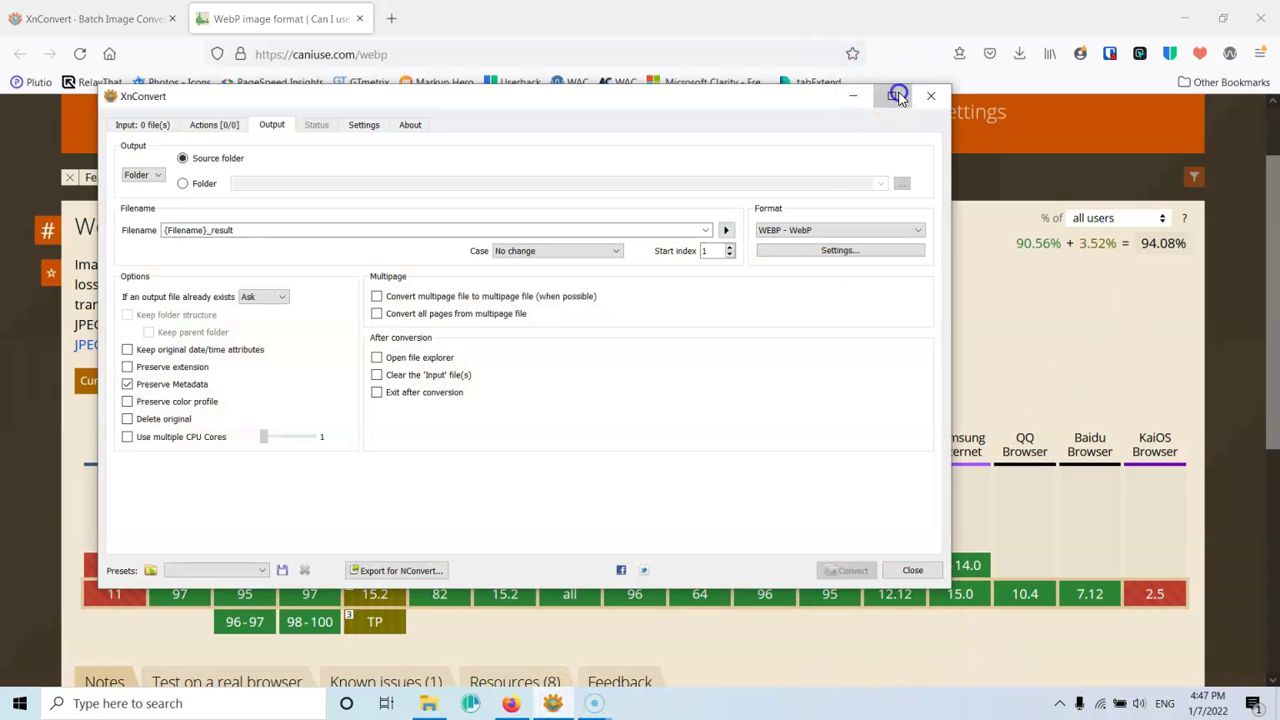
left_click(895, 95)
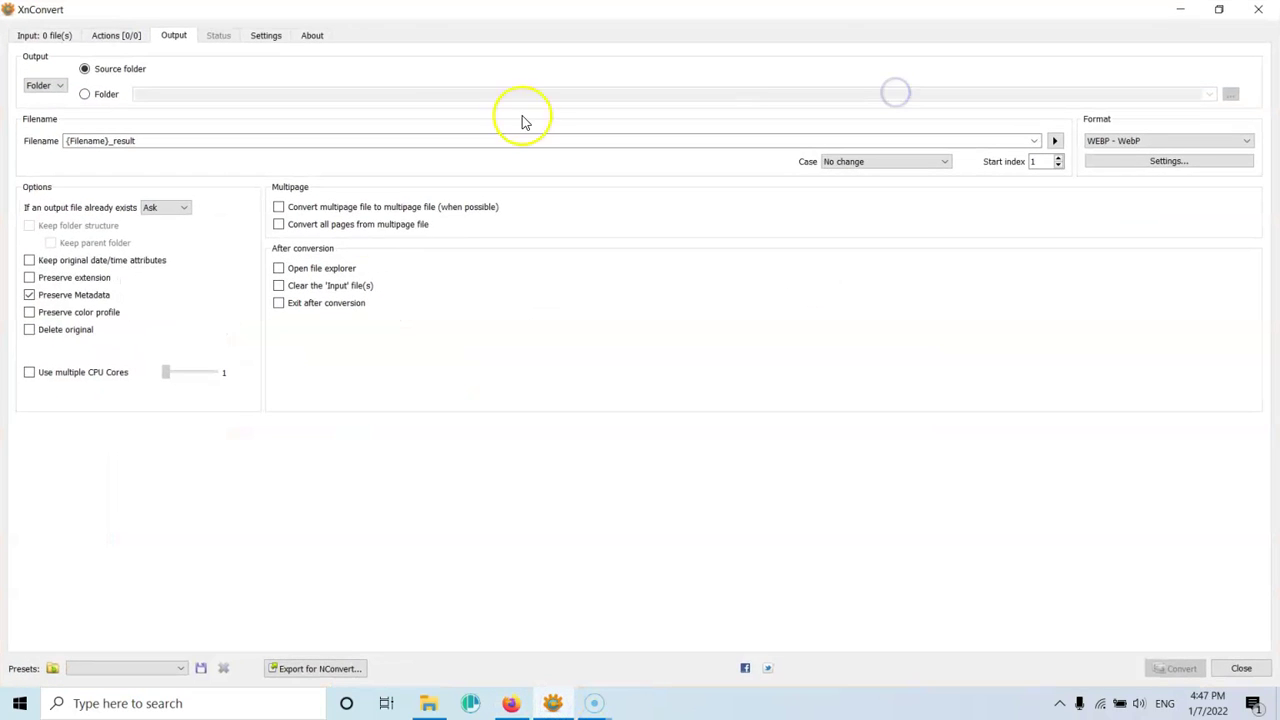
left_click(43, 35)
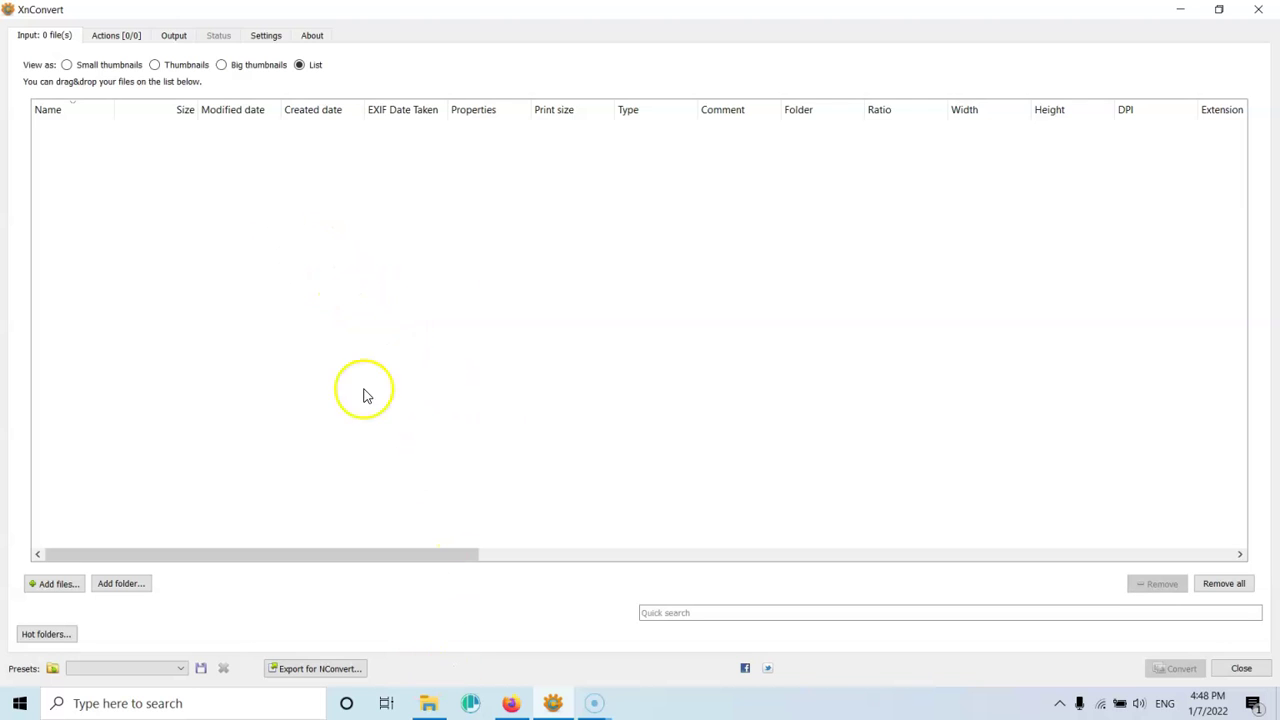
left_click(58, 584)
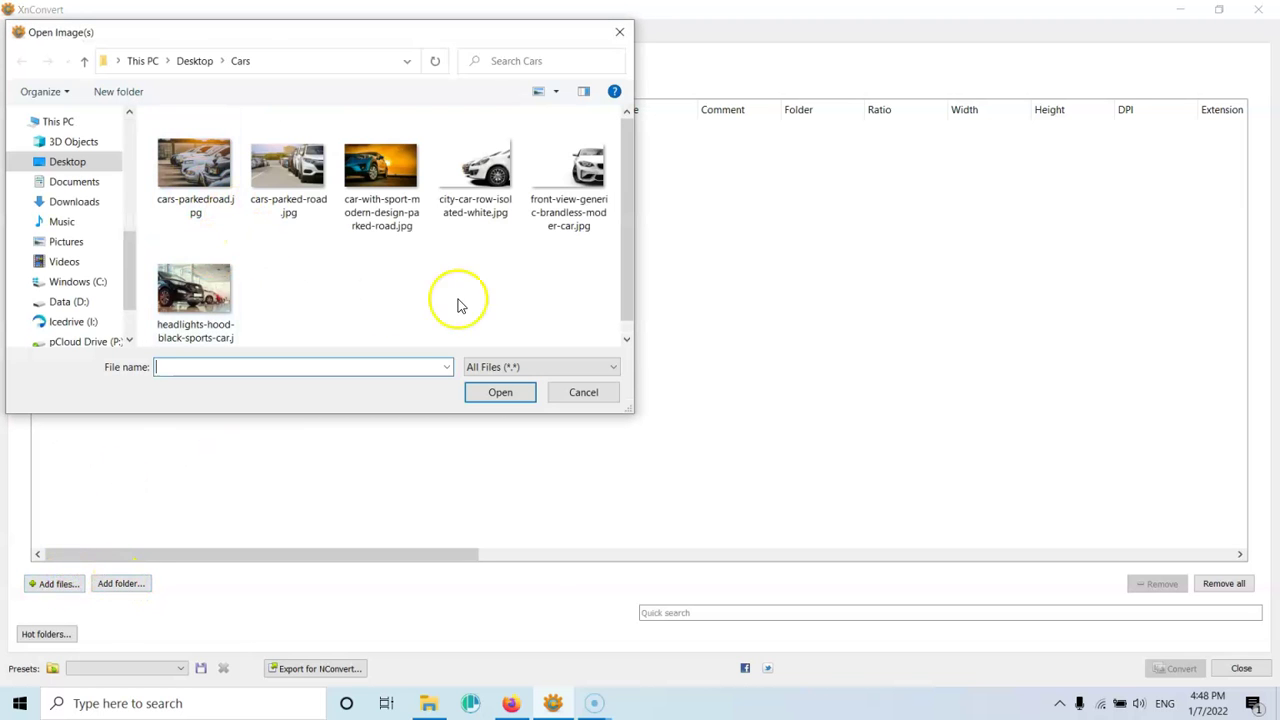
left_click_drag(575, 315, 170, 128)
left_click(506, 393)
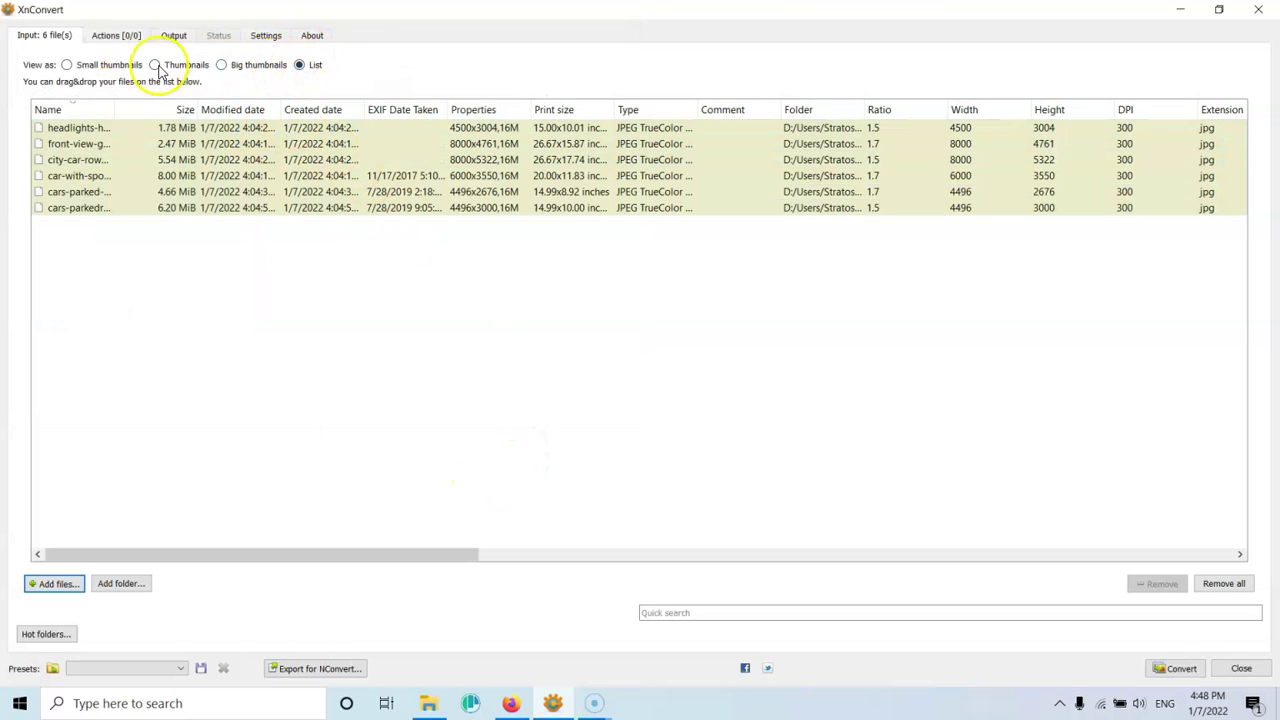
left_click(66, 65)
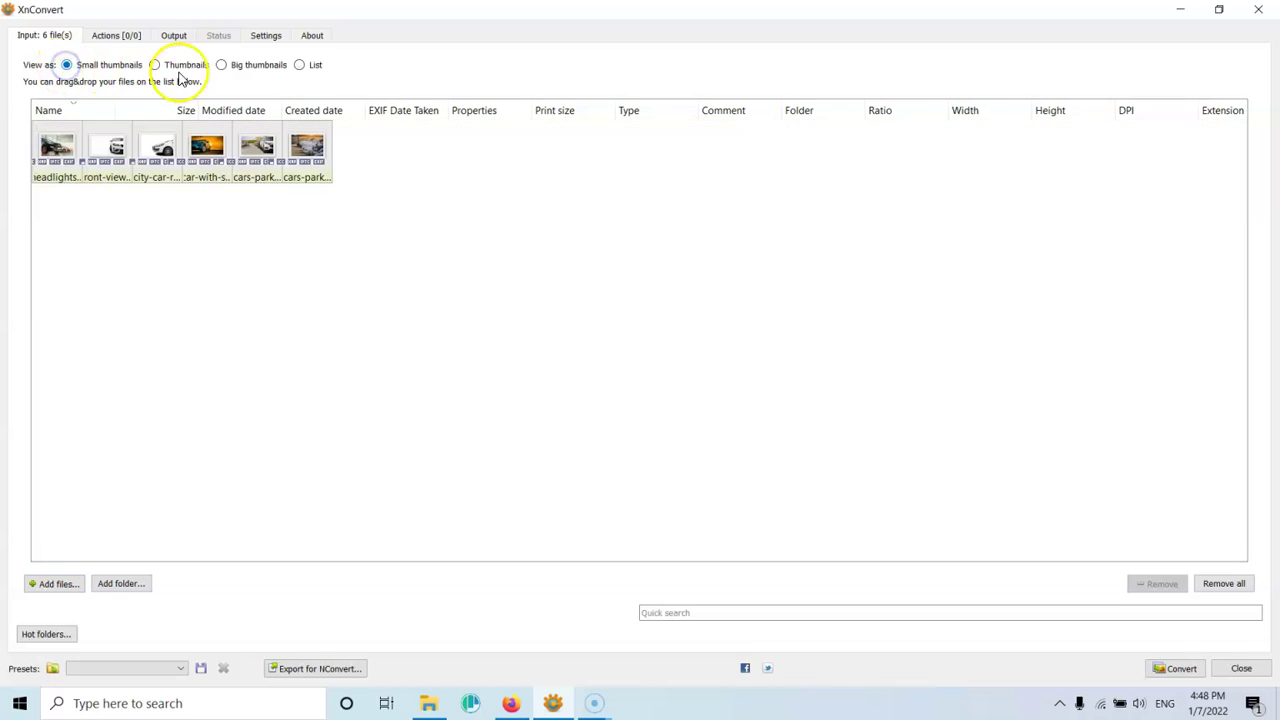
left_click(155, 65)
left_click(222, 65)
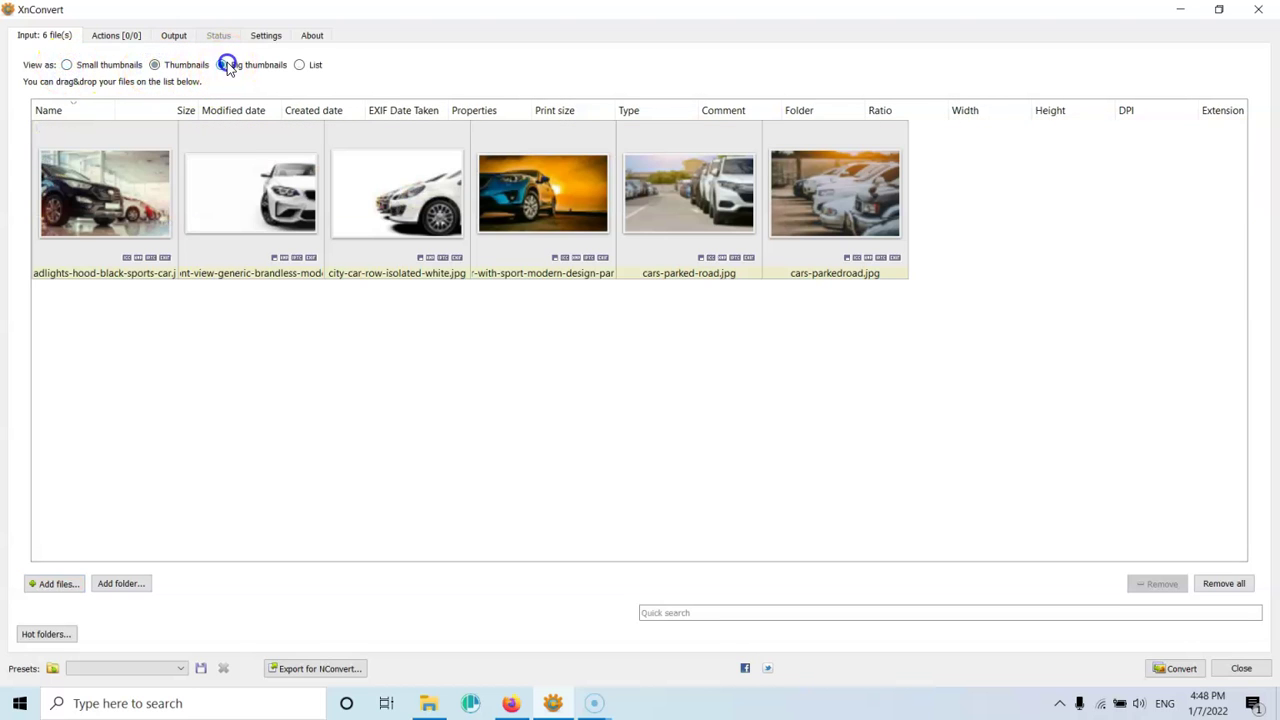
left_click(299, 65)
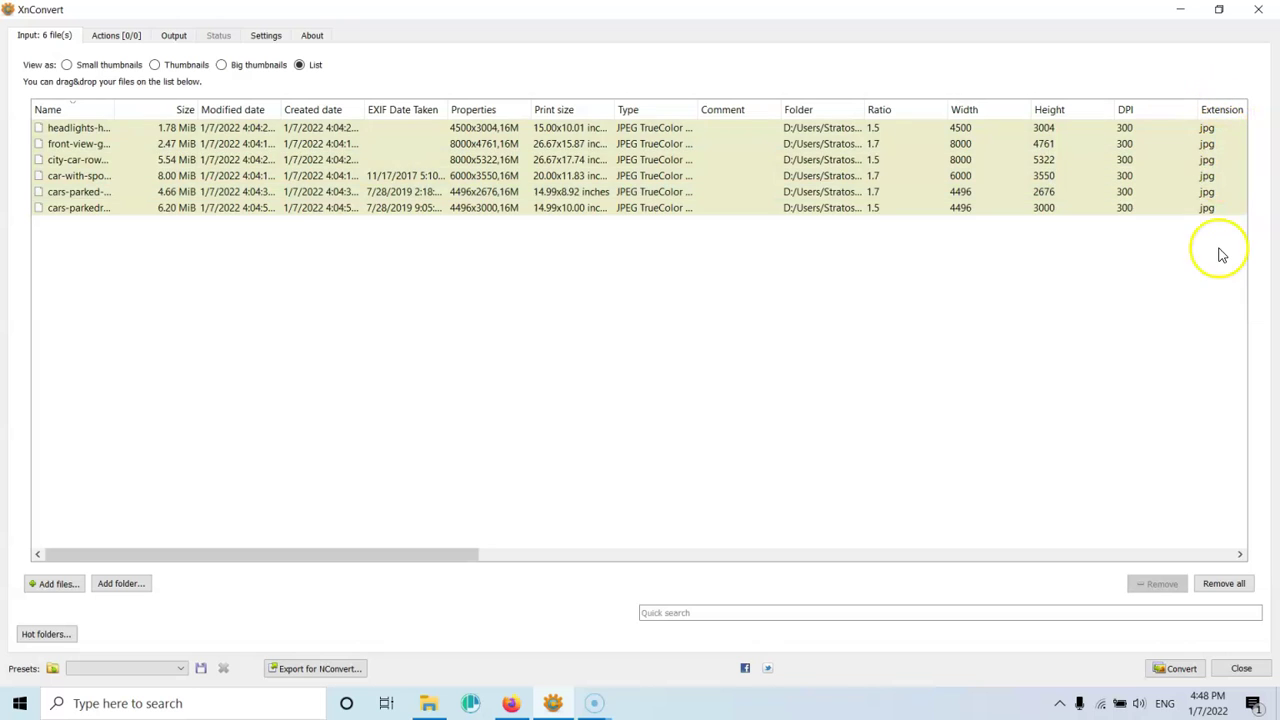
Add an Image > Resize action with mode Width in pixels, currently 800 px.
left_click(108, 35)
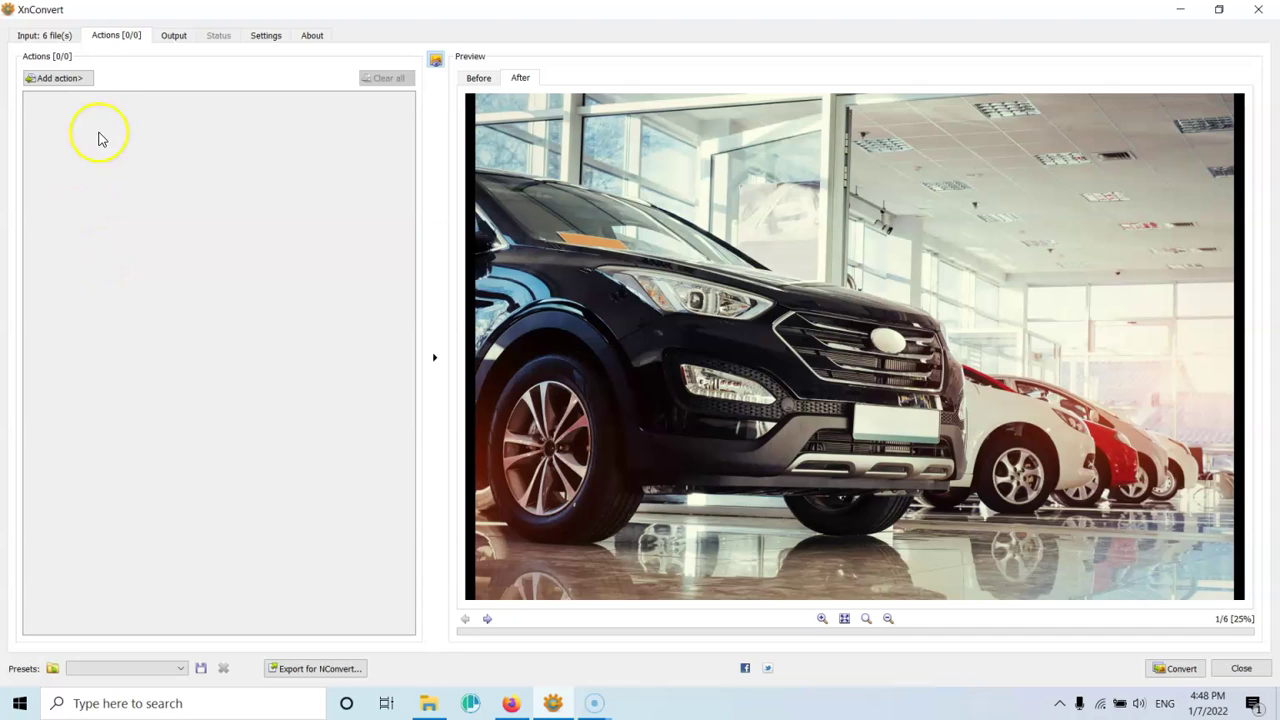
left_click(76, 82)
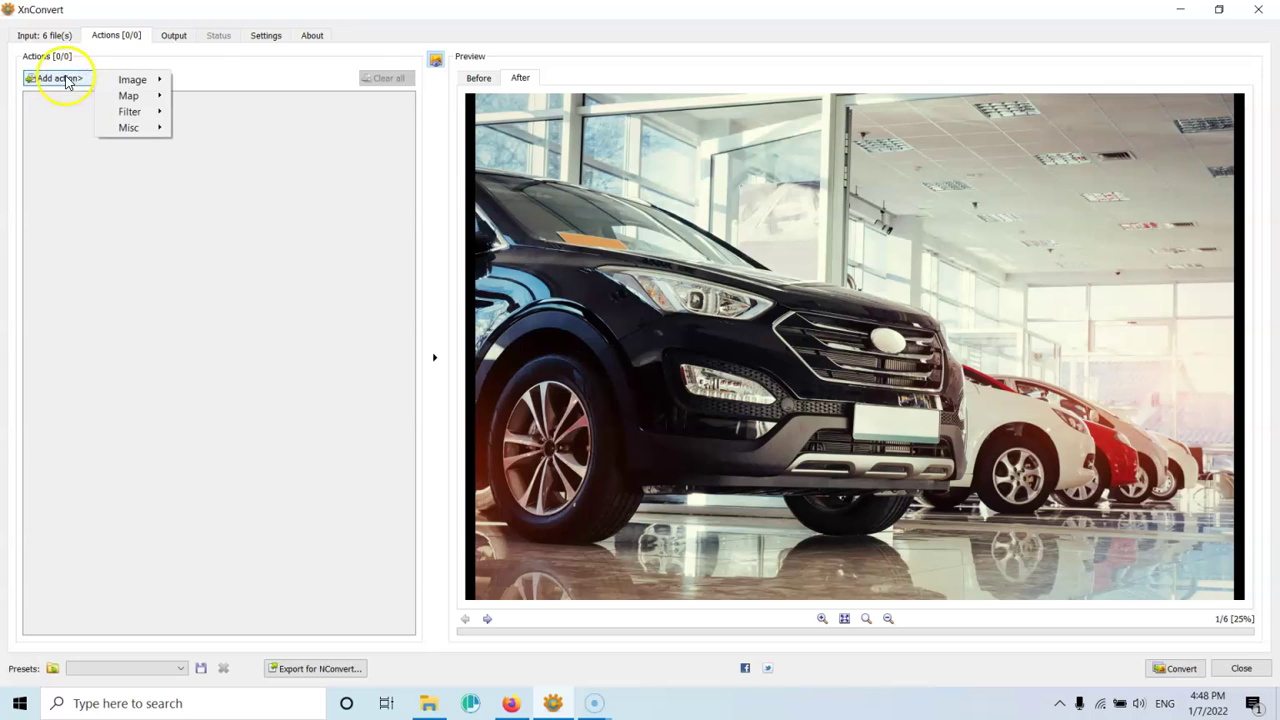
mouse_move(133, 85)
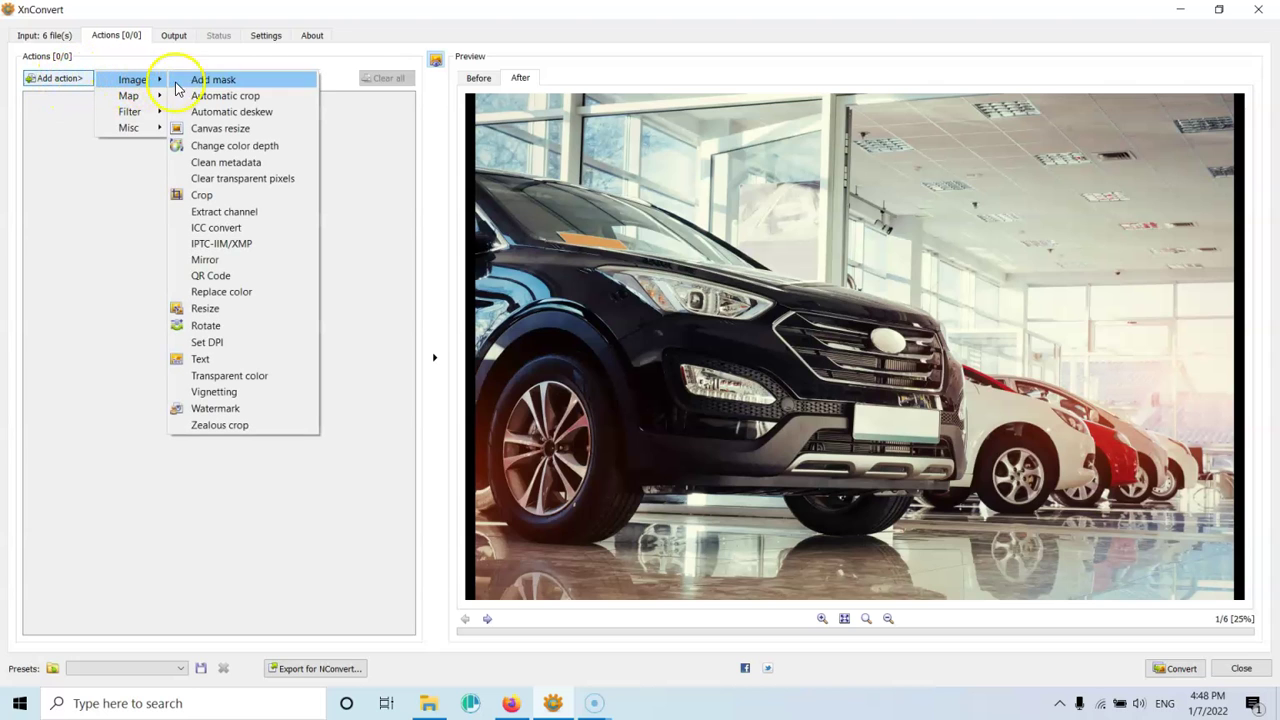
left_click(262, 315)
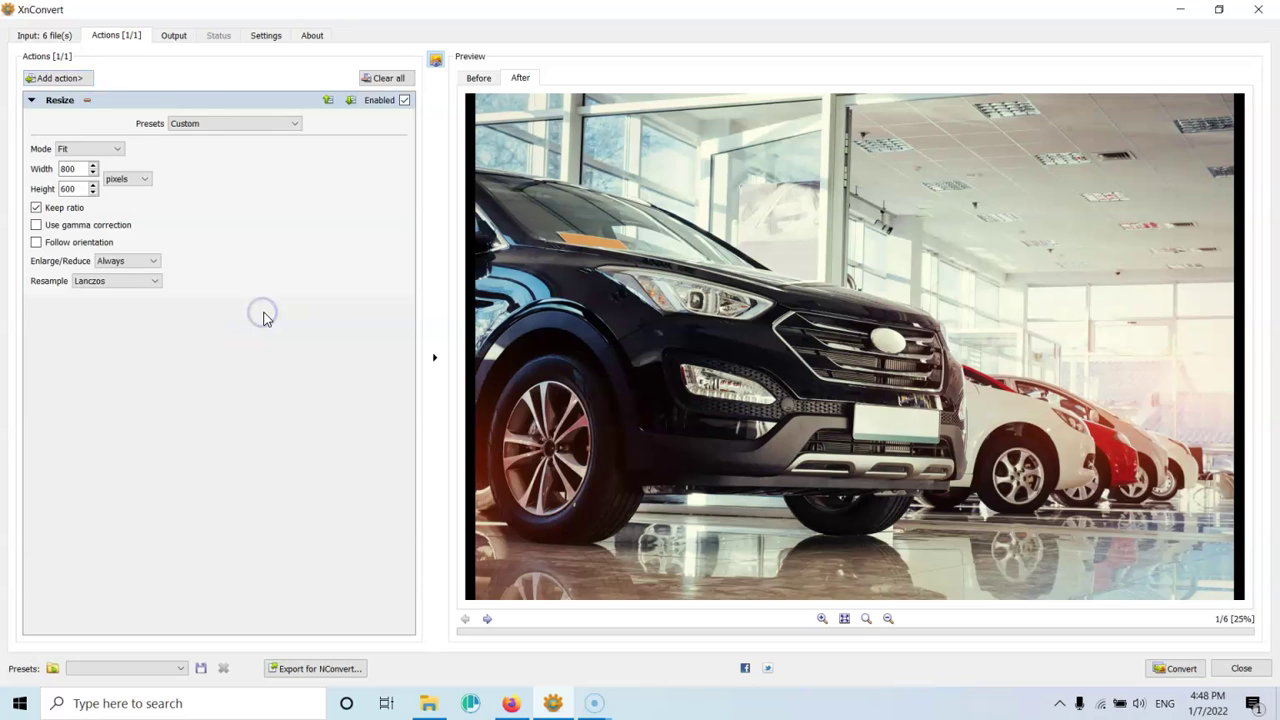
left_click(90, 150)
left_click(82, 210)
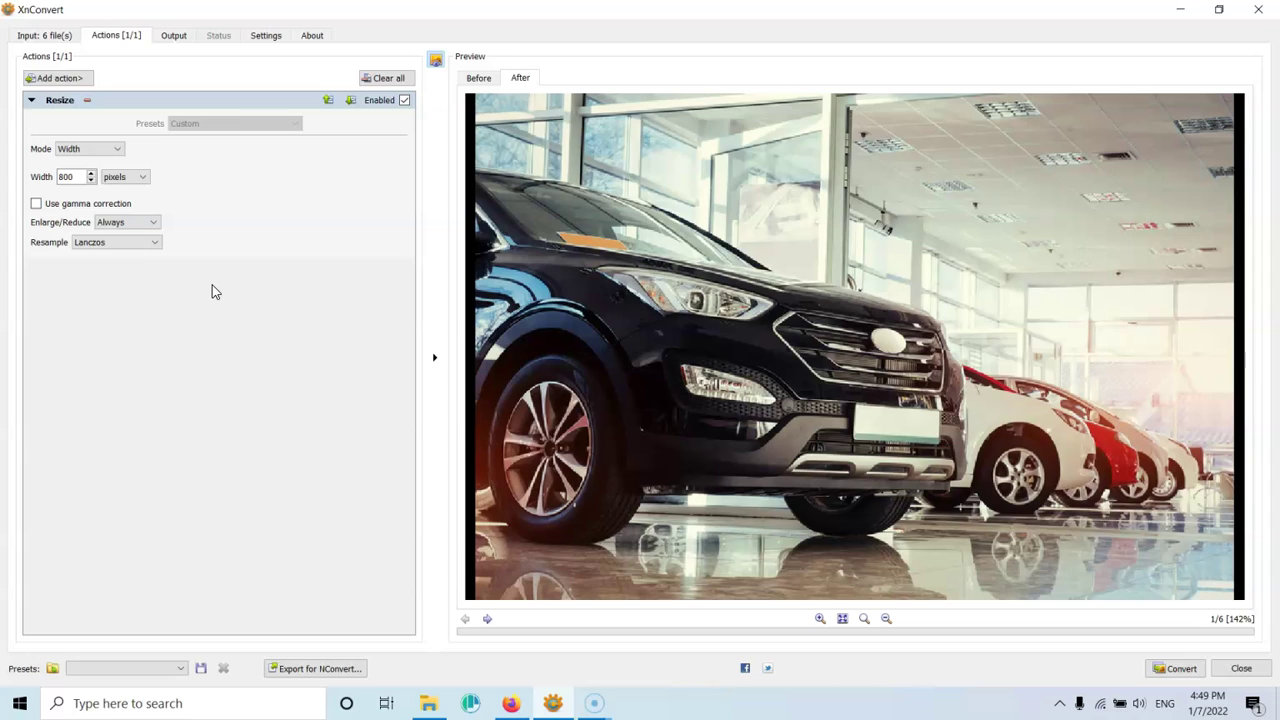
left_click(428, 703)
Check the car photo's Properties details (6000 × 3550 px, 300 dpi), then return to XnConvert.
left_click(418, 204)
right_click(420, 194)
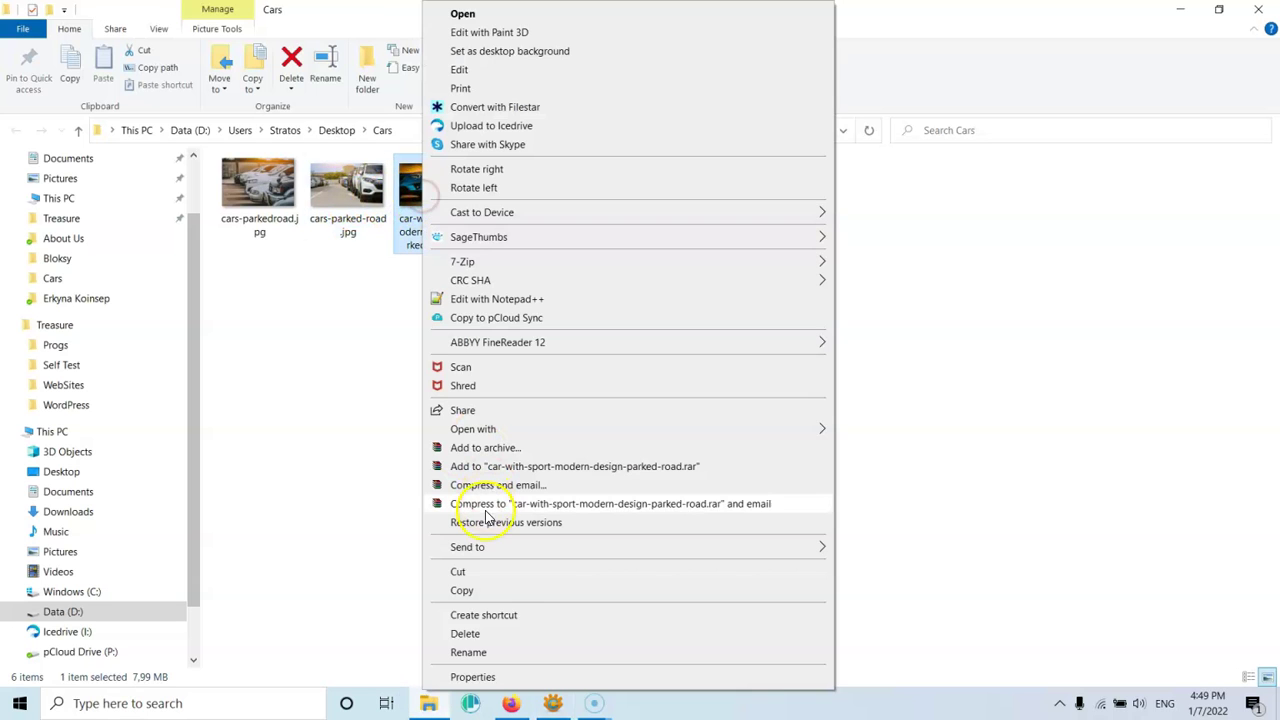
left_click(473, 677)
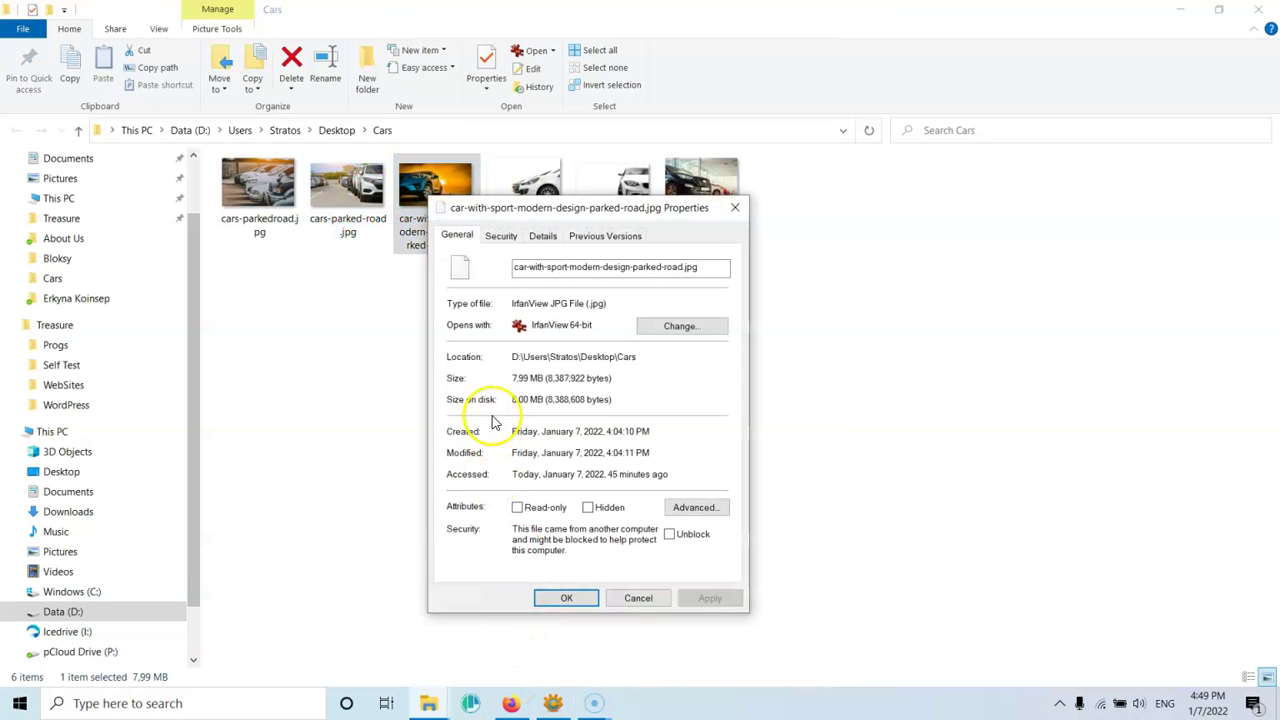
left_click(543, 236)
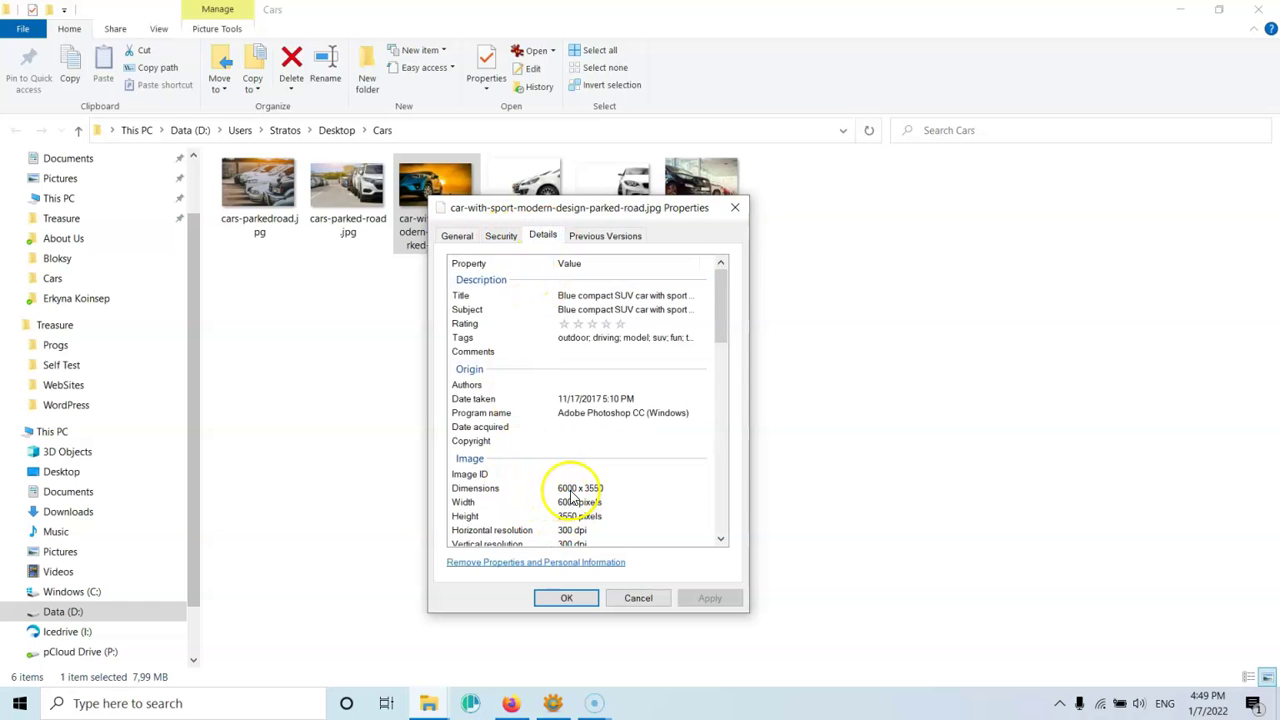
left_click(638, 598)
left_click(550, 704)
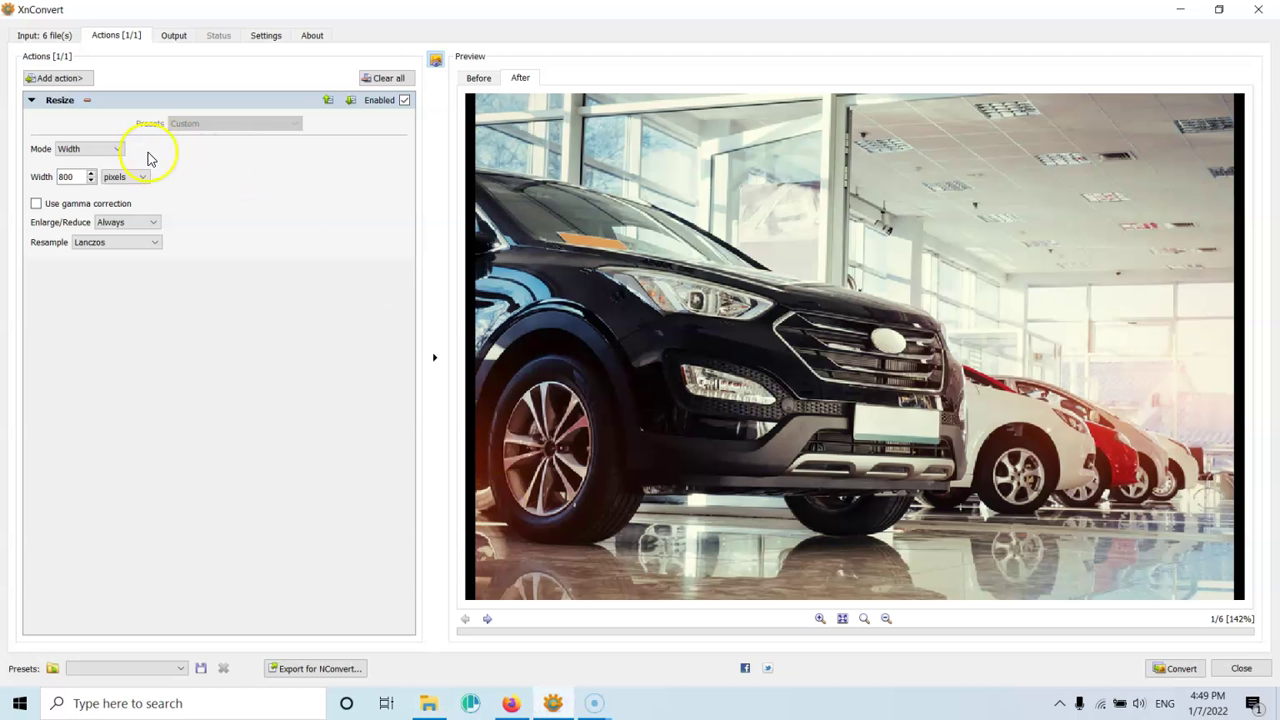
Change the Resize width to 1600 pixels and add an Image > Set DPI action.
left_click_drag(84, 177, 48, 172)
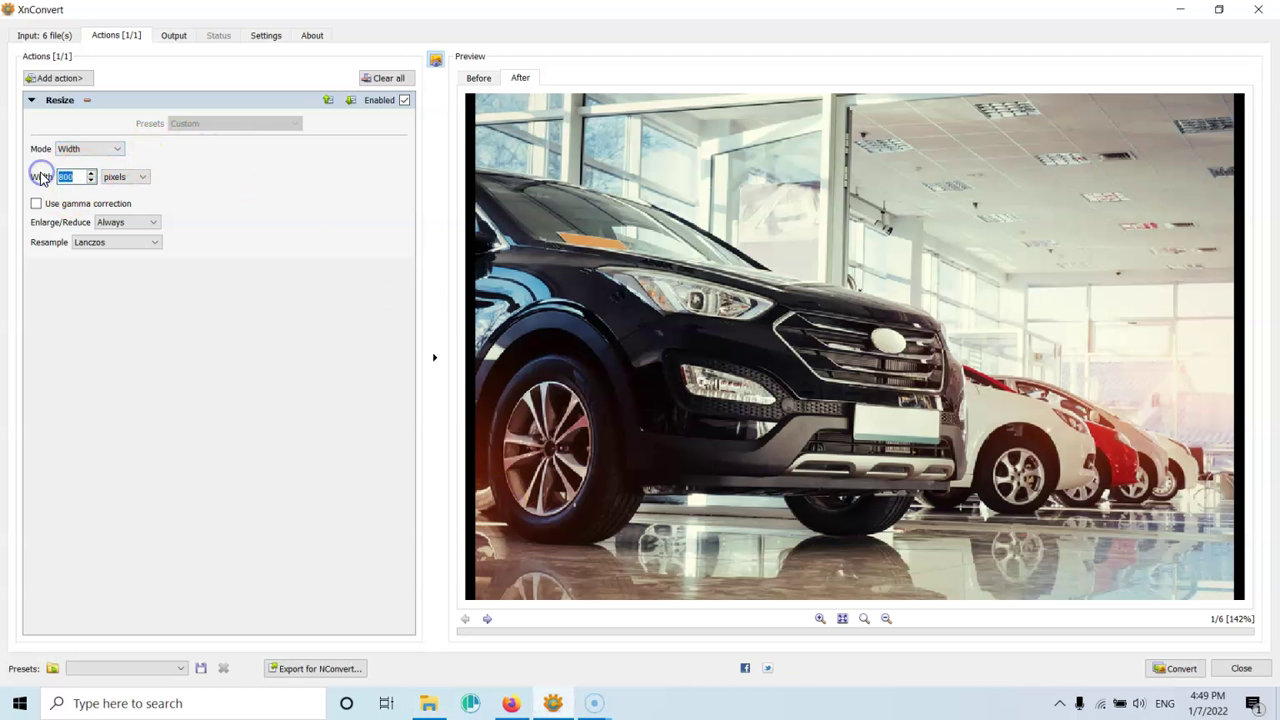
type("160")
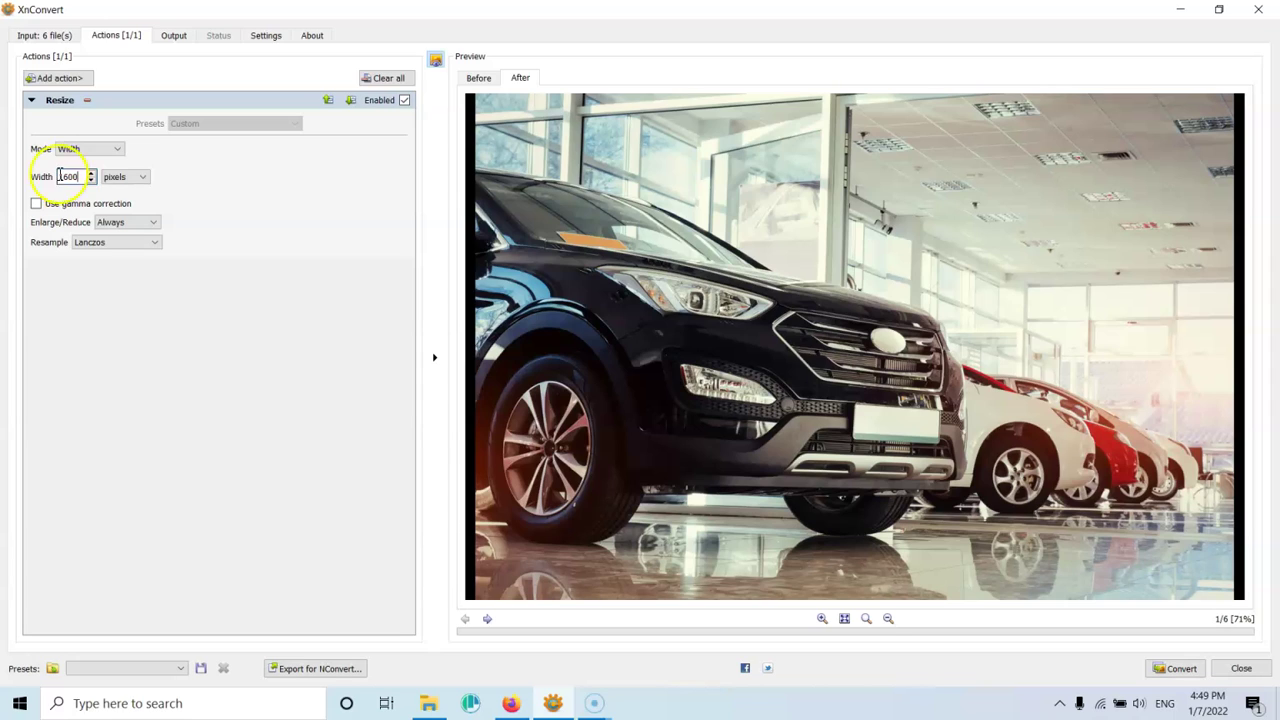
left_click(58, 79)
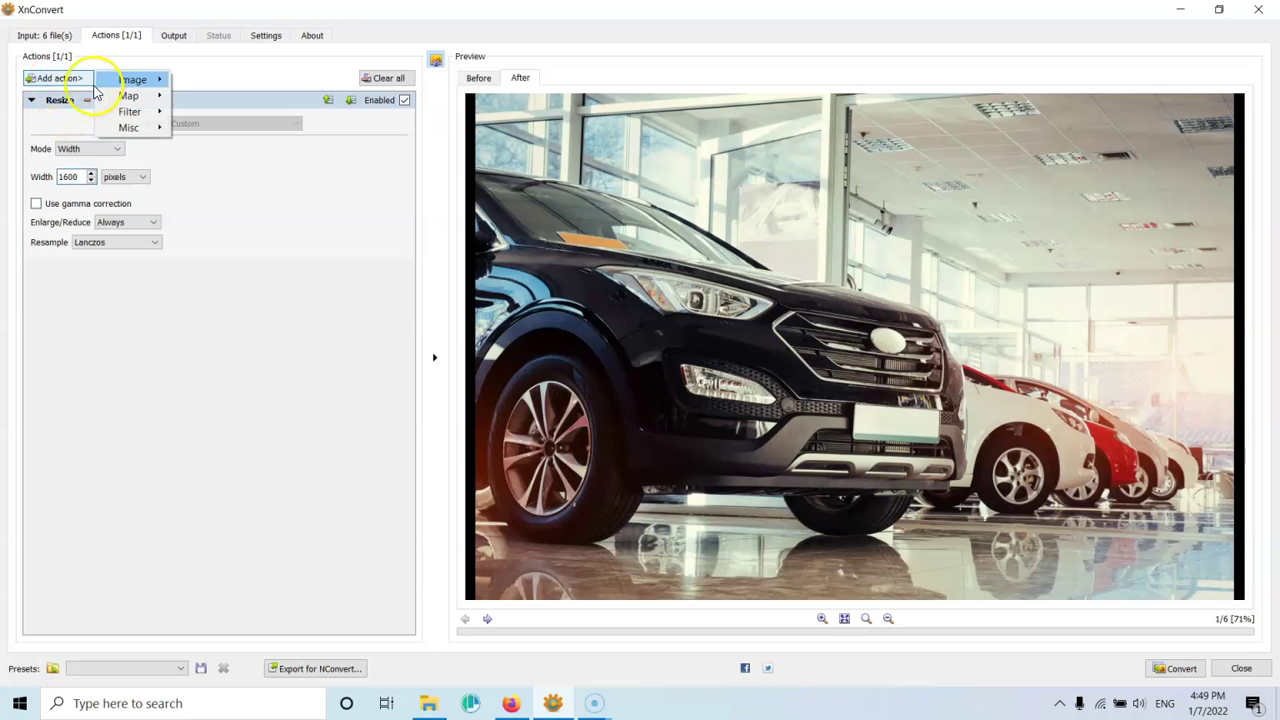
left_click(136, 82)
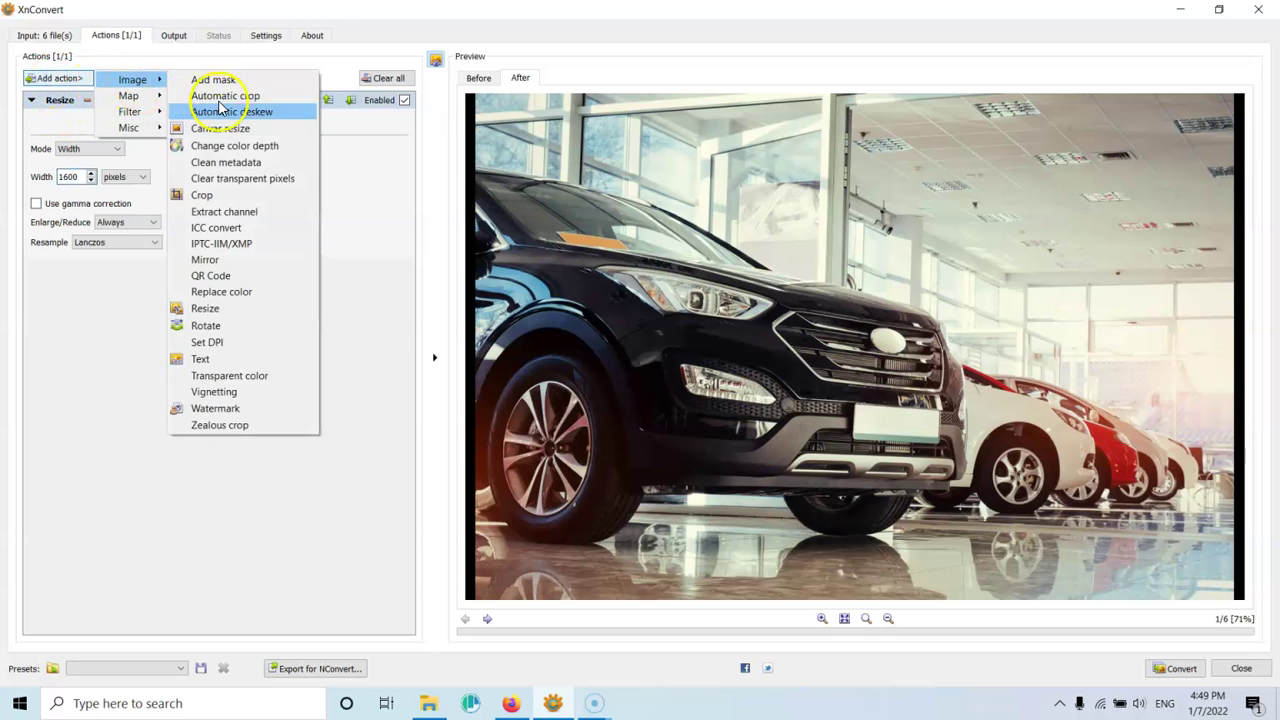
left_click(216, 343)
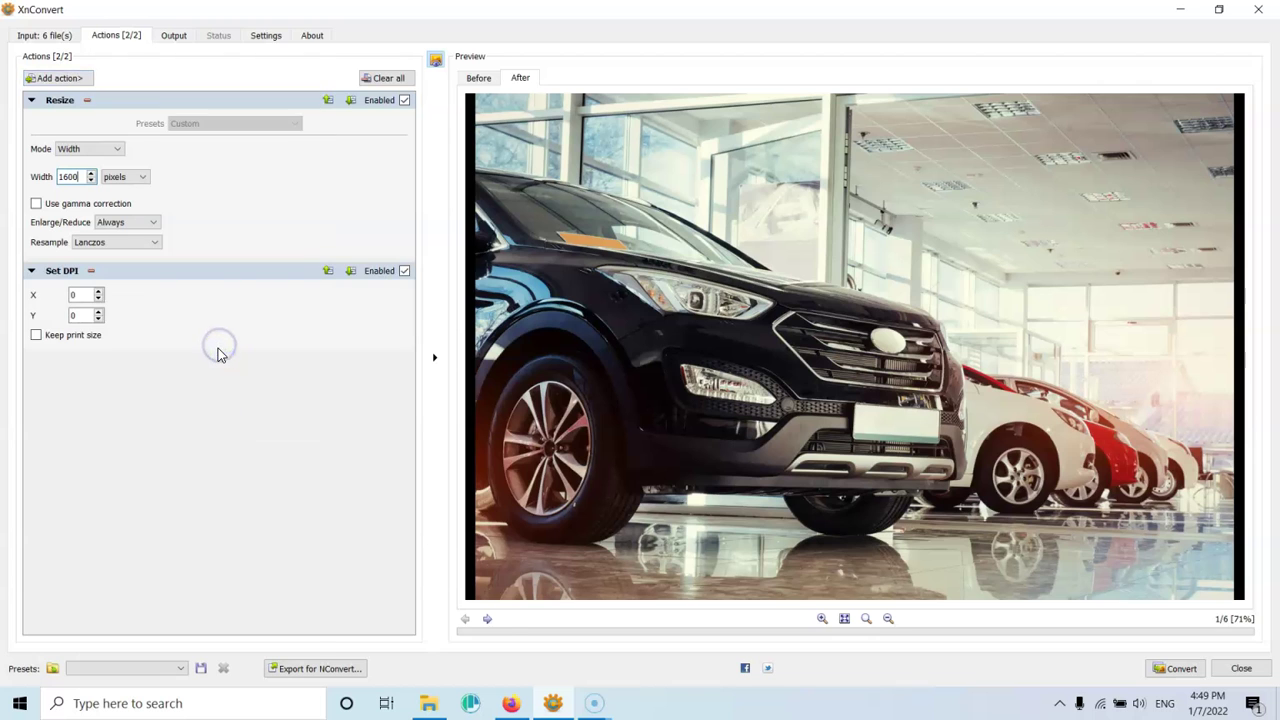
left_click(428, 703)
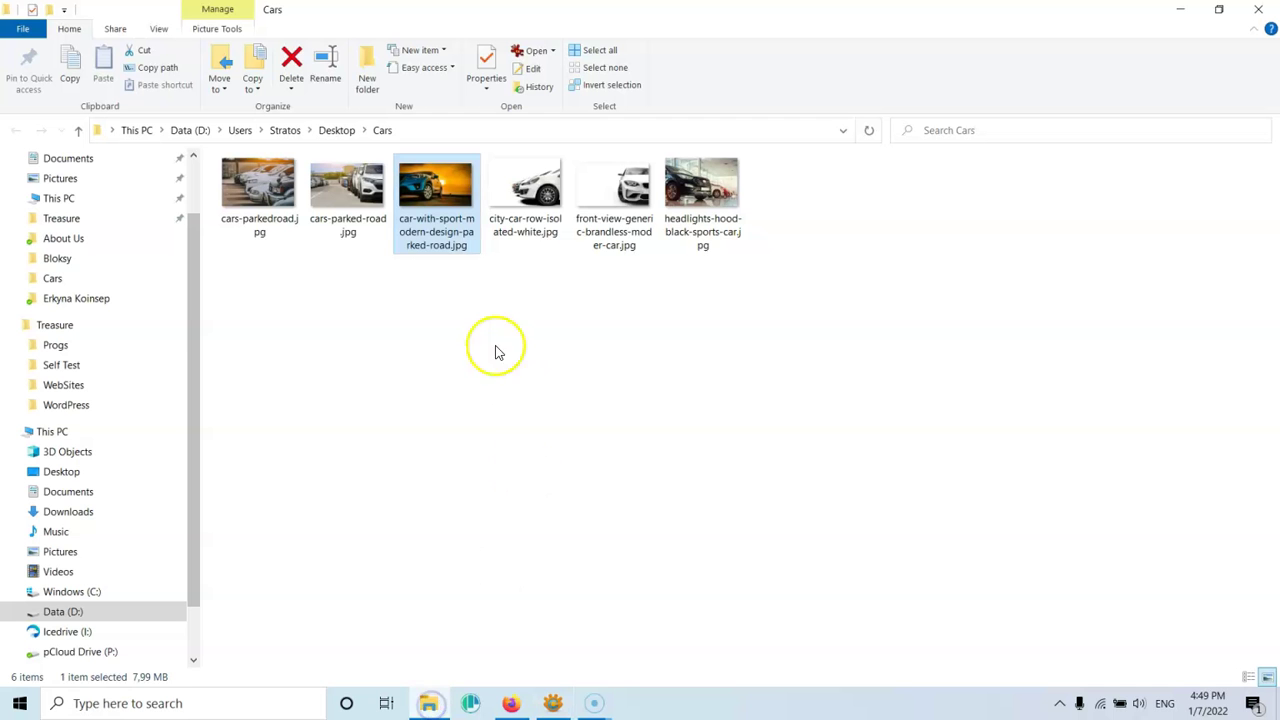
right_click(414, 182)
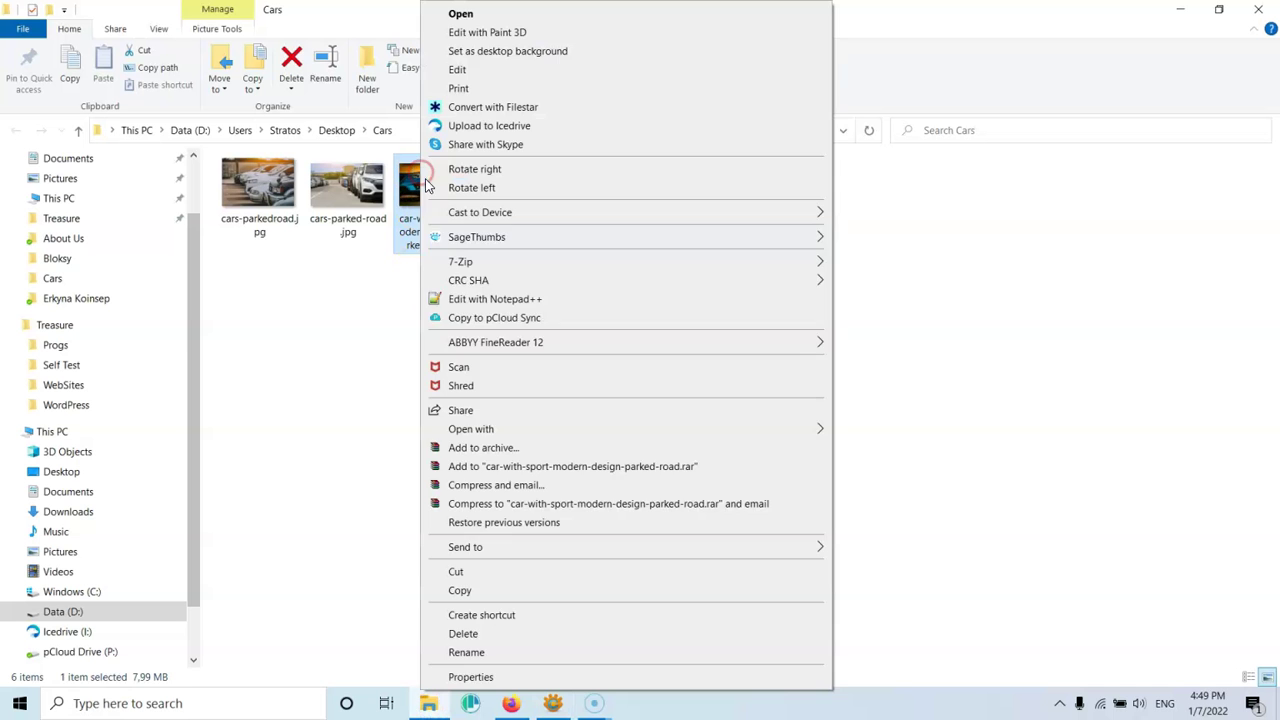
left_click(505, 679)
left_click(540, 218)
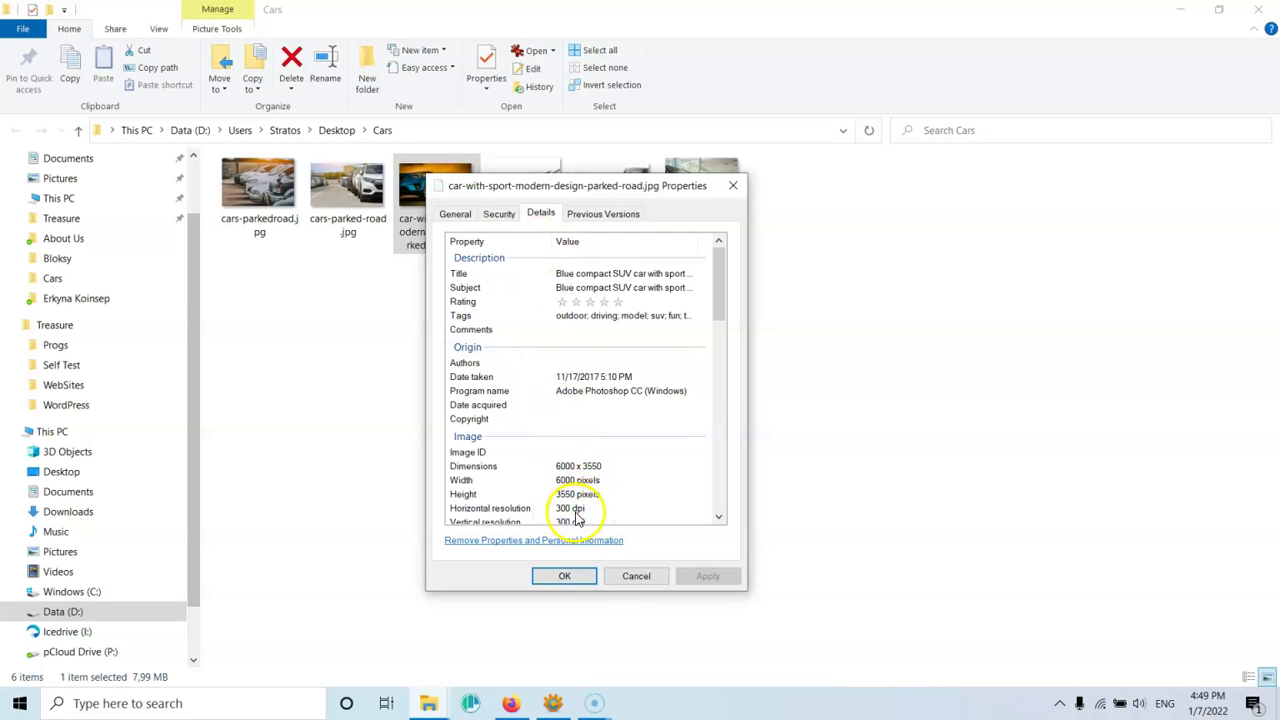
left_click(636, 576)
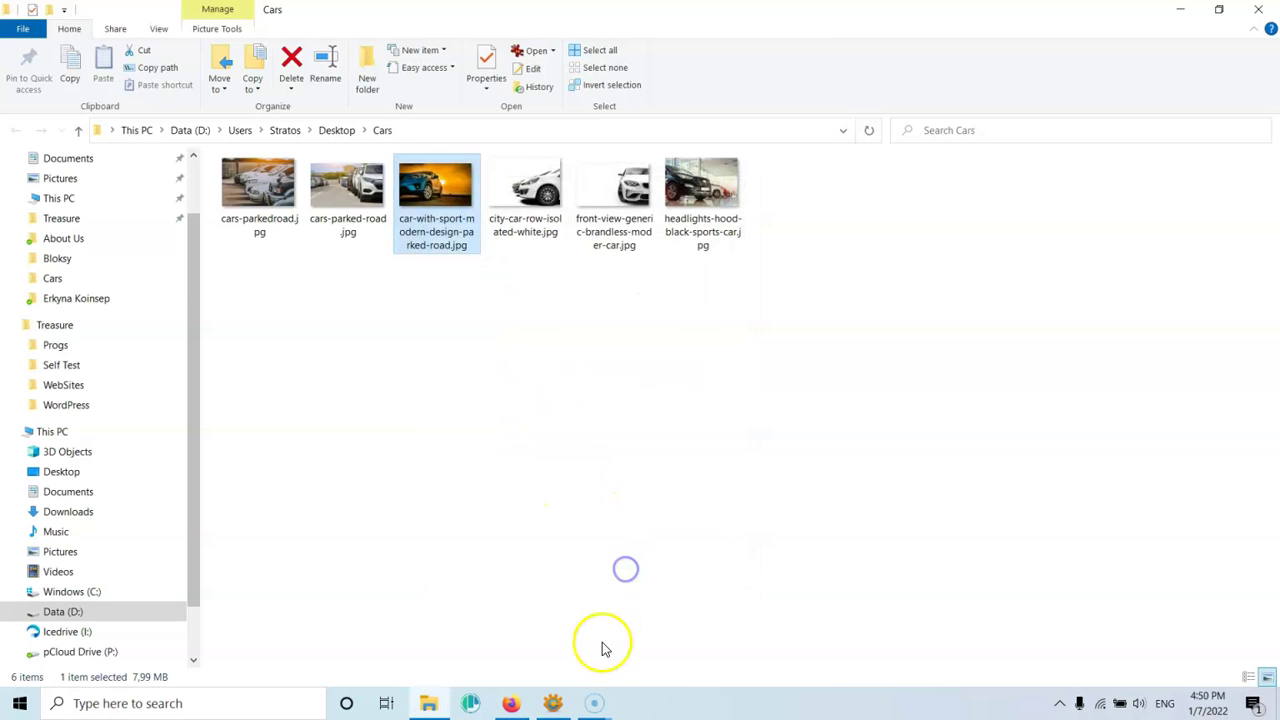
Enter 72 as the Set DPI action's X and Y resolution.
left_click(555, 700)
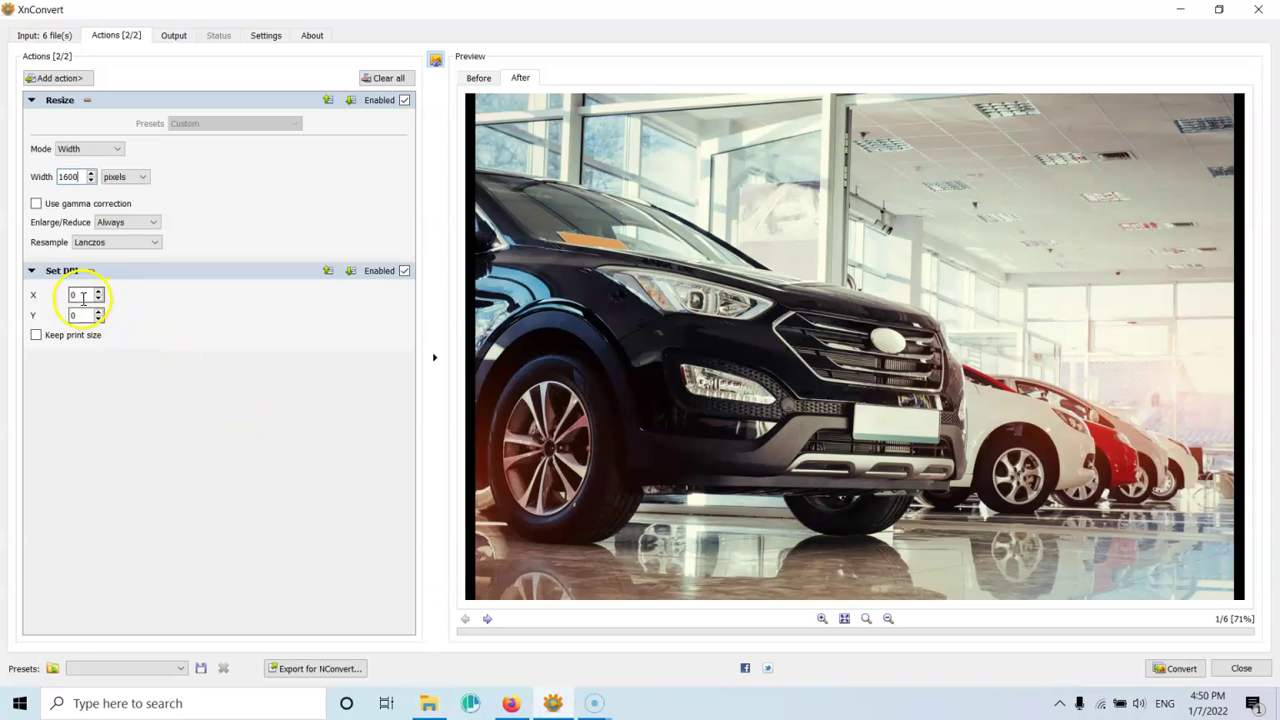
left_click_drag(83, 296, 57, 316)
type("72")
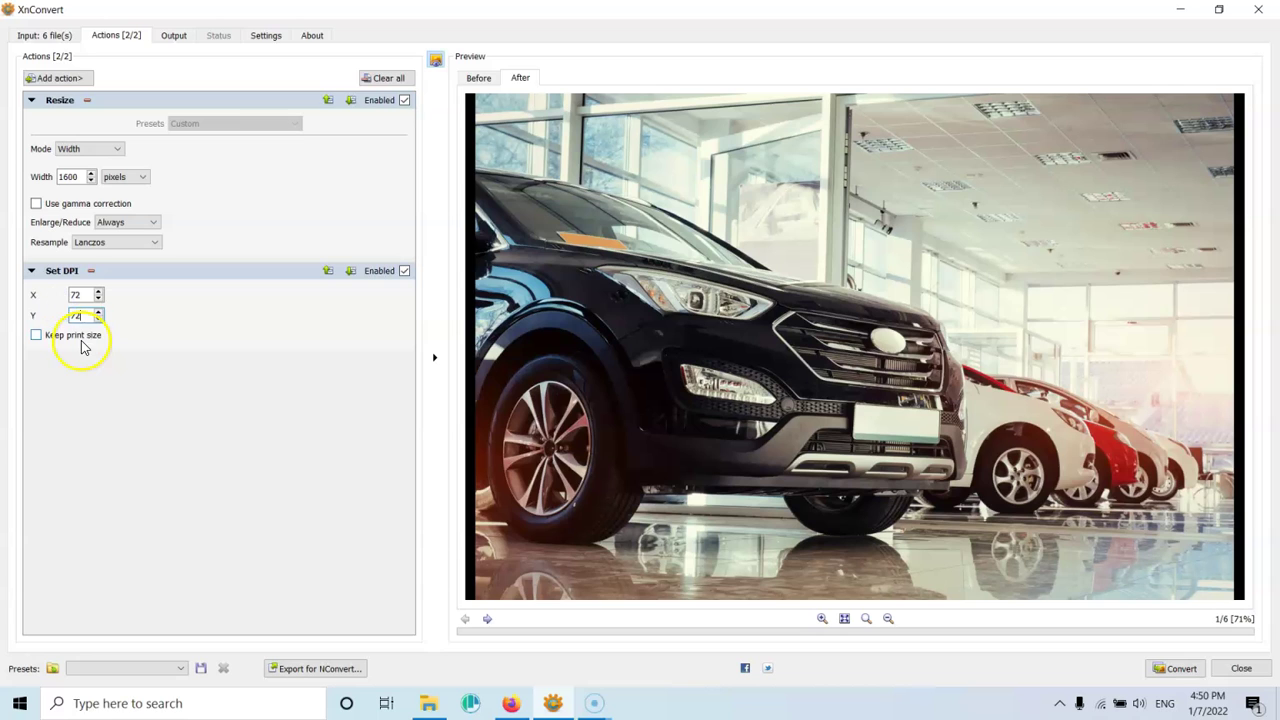
On the Output tab, choose the Image## preset as the output filename pattern.
left_click(174, 36)
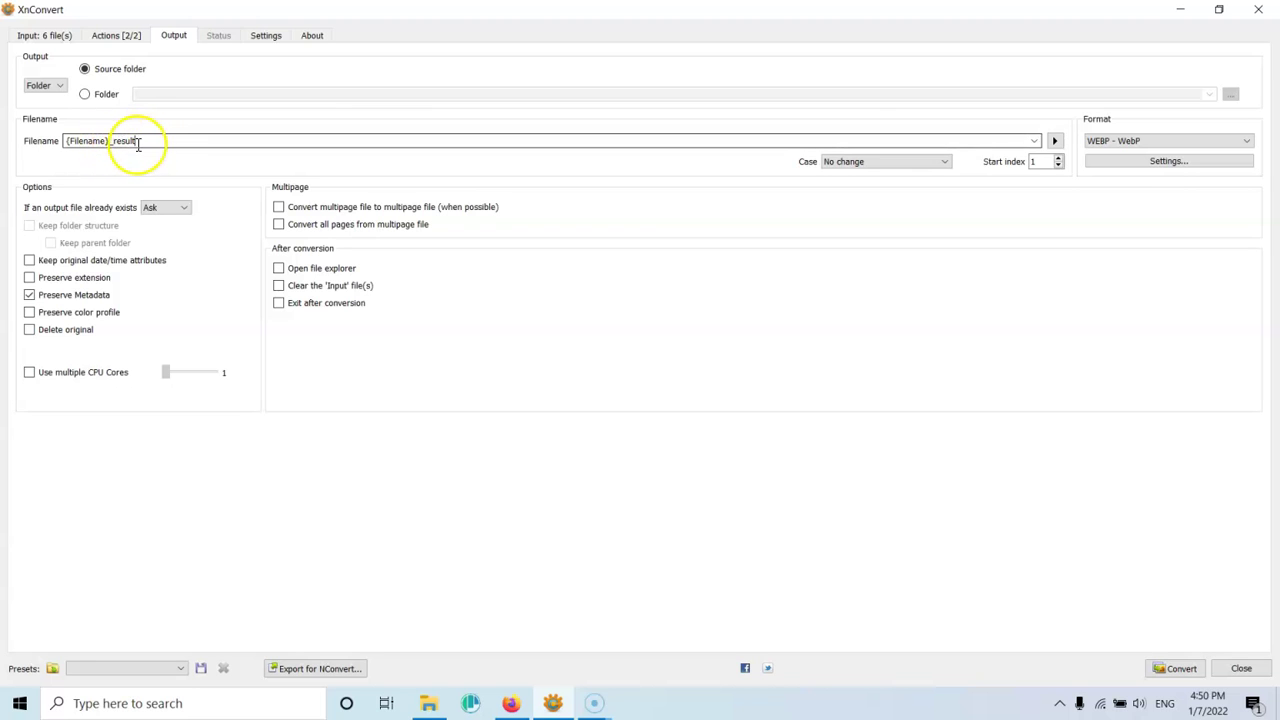
left_click(1034, 141)
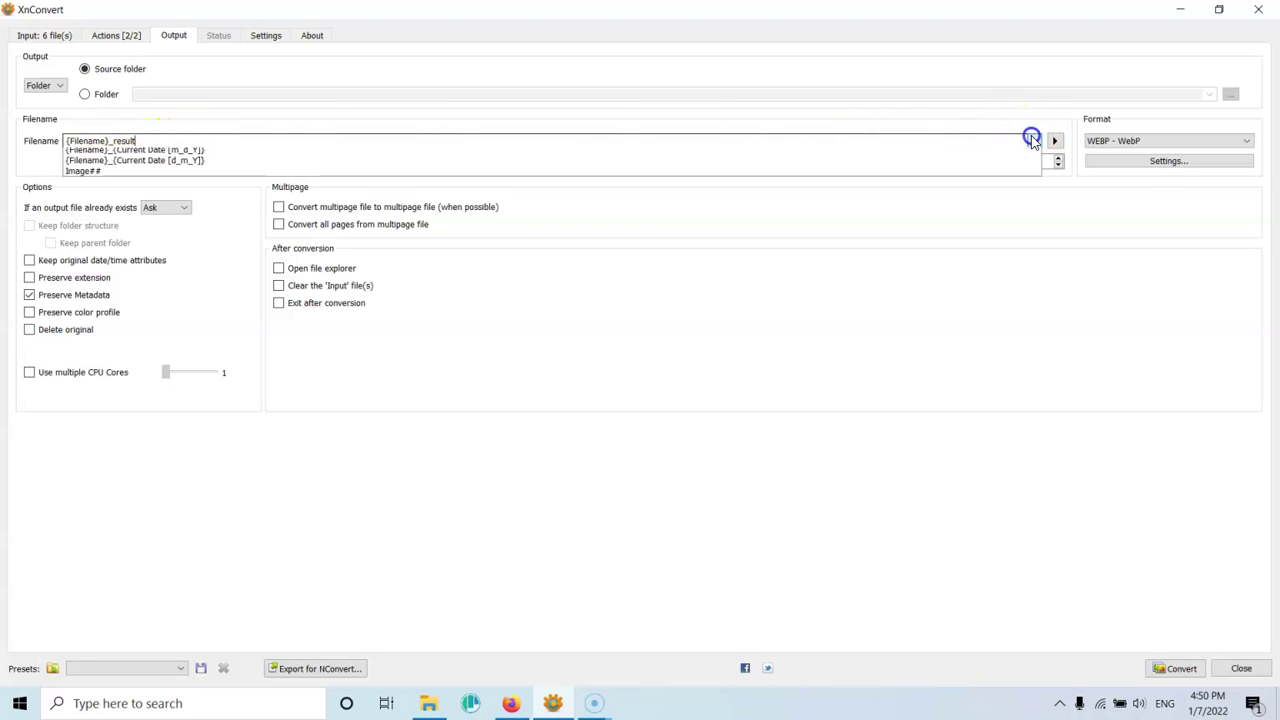
left_click(163, 197)
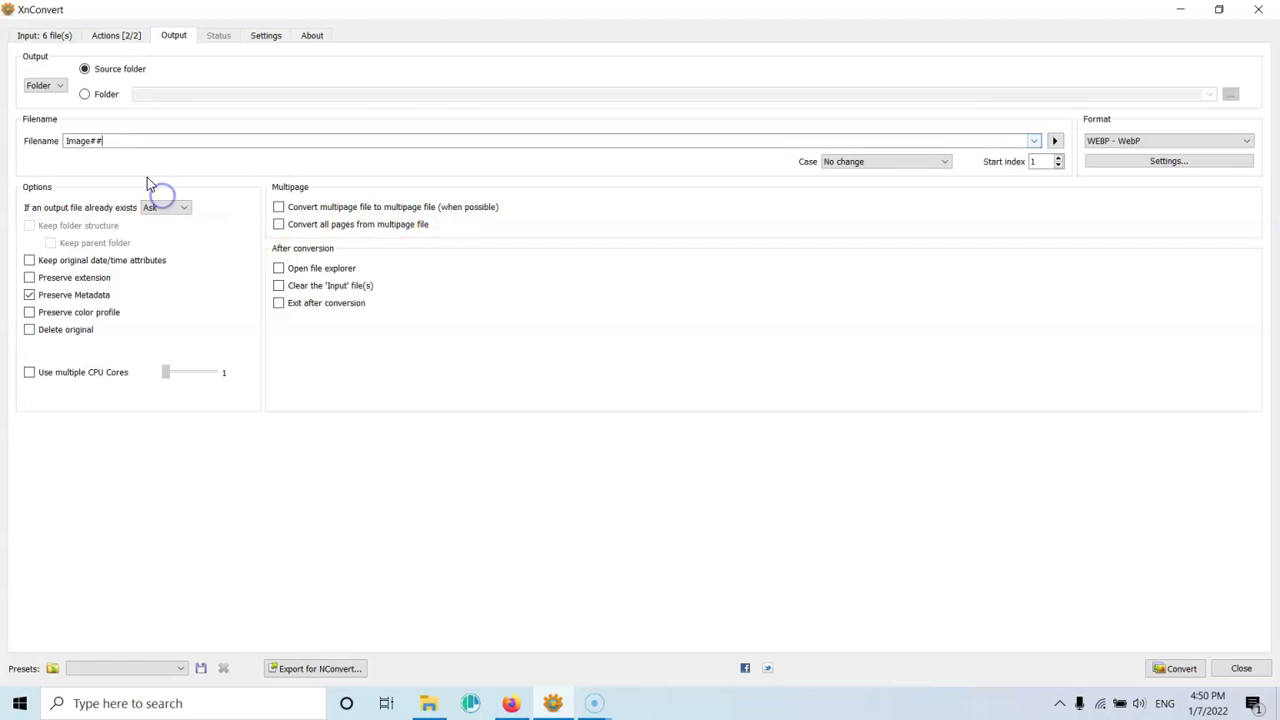
left_click(93, 141)
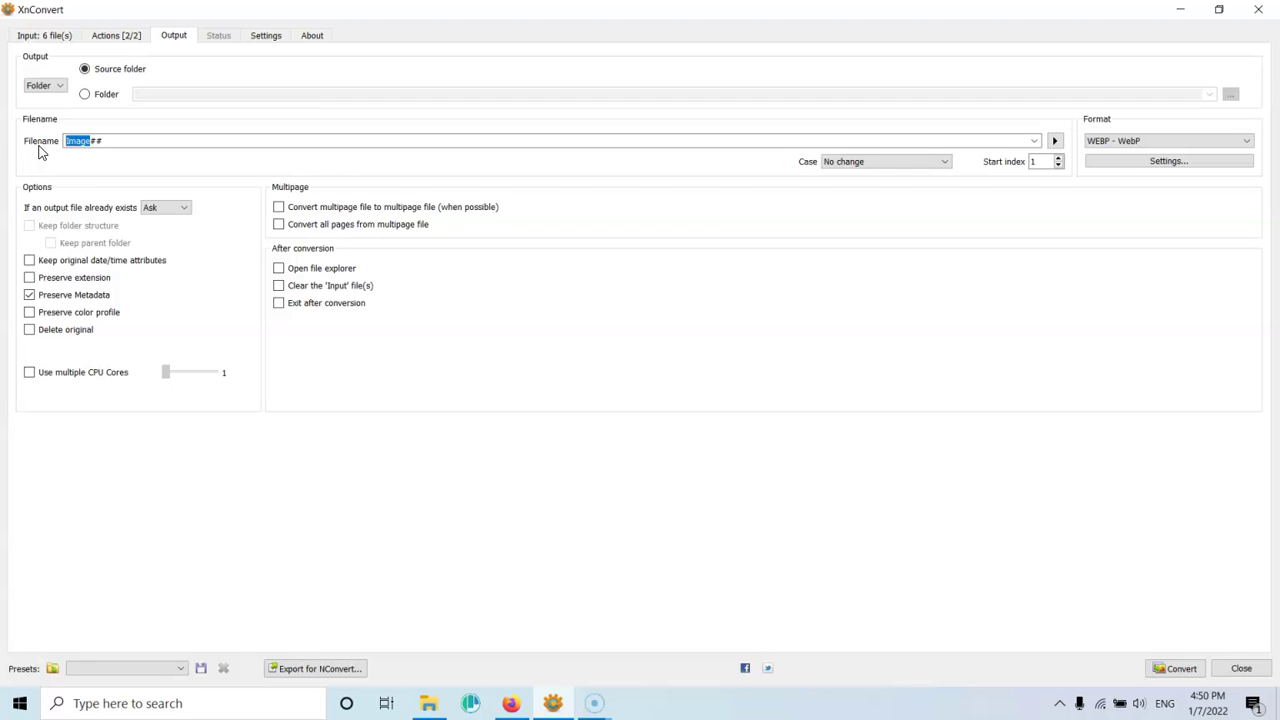
Keep WEBP - WebP as the output format, saved to the source folder.
left_click(1148, 141)
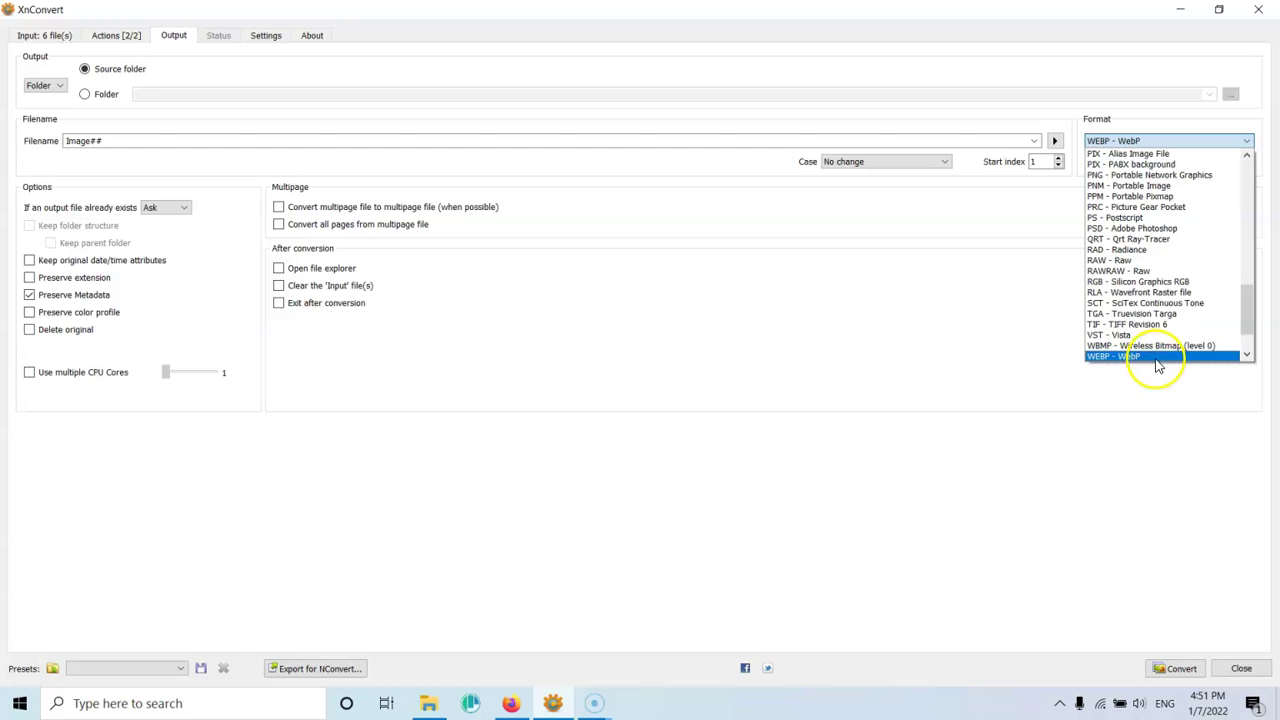
left_click_drag(1246, 320, 1238, 220)
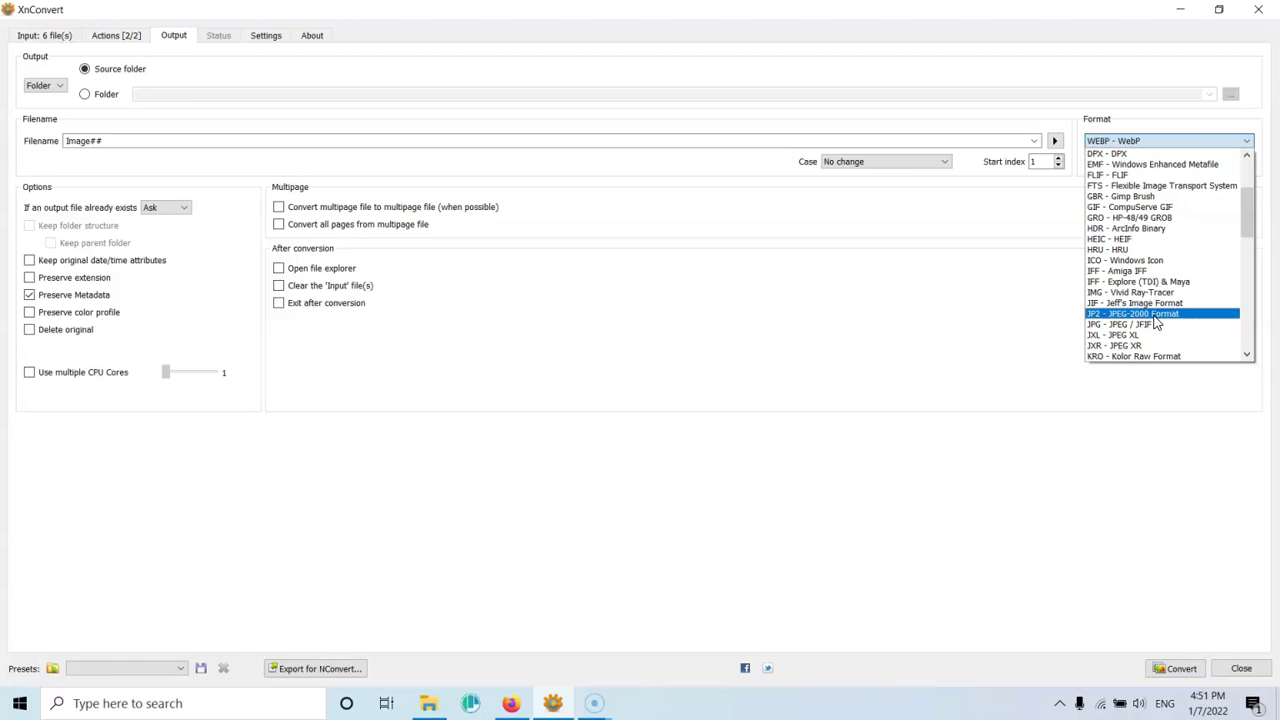
key("Escape")
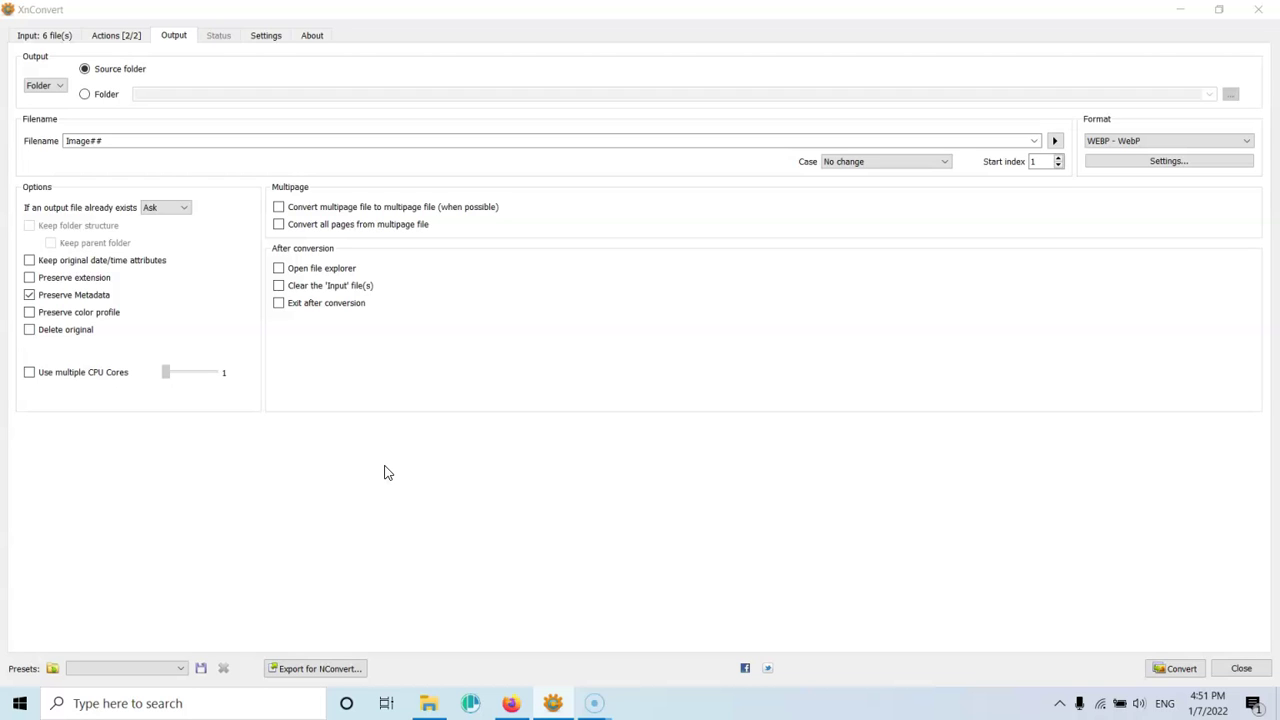
left_click(179, 671)
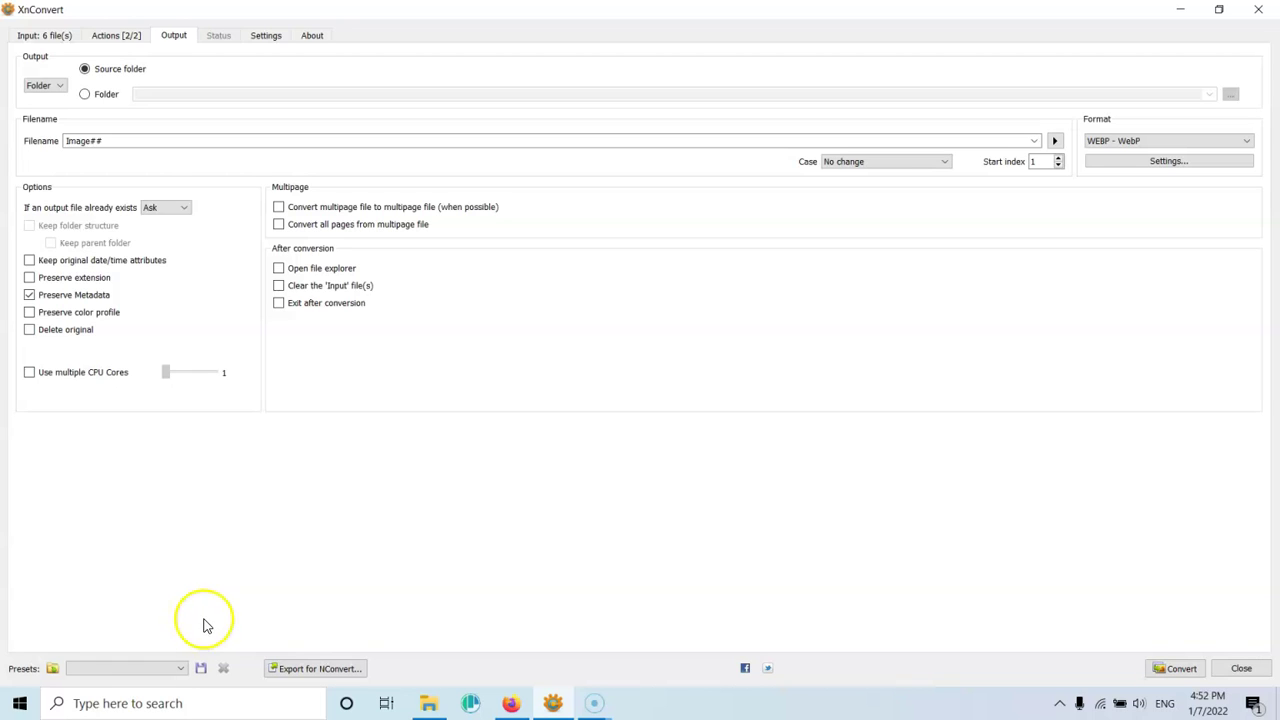
Run Convert so the six photos save as Image01–Image06.webp in Cars.
left_click(1174, 668)
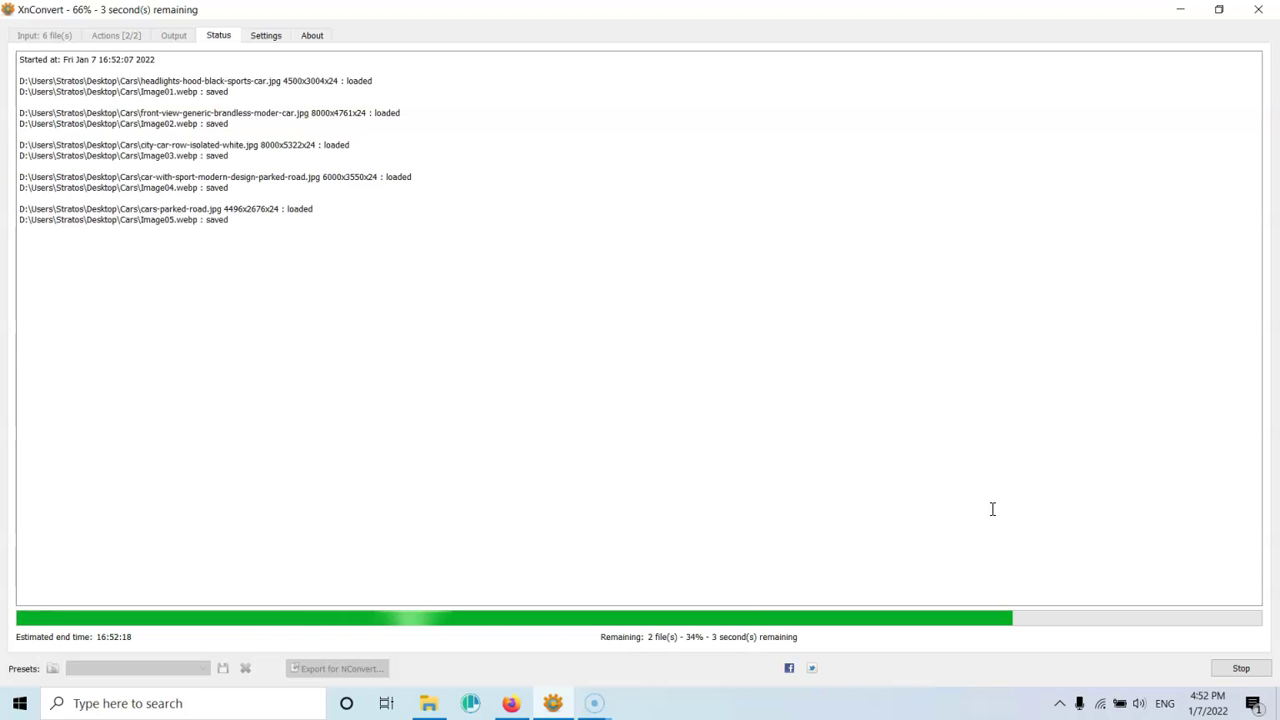
Refresh the Cars folder listing so the new WebP files appear.
left_click(426, 708)
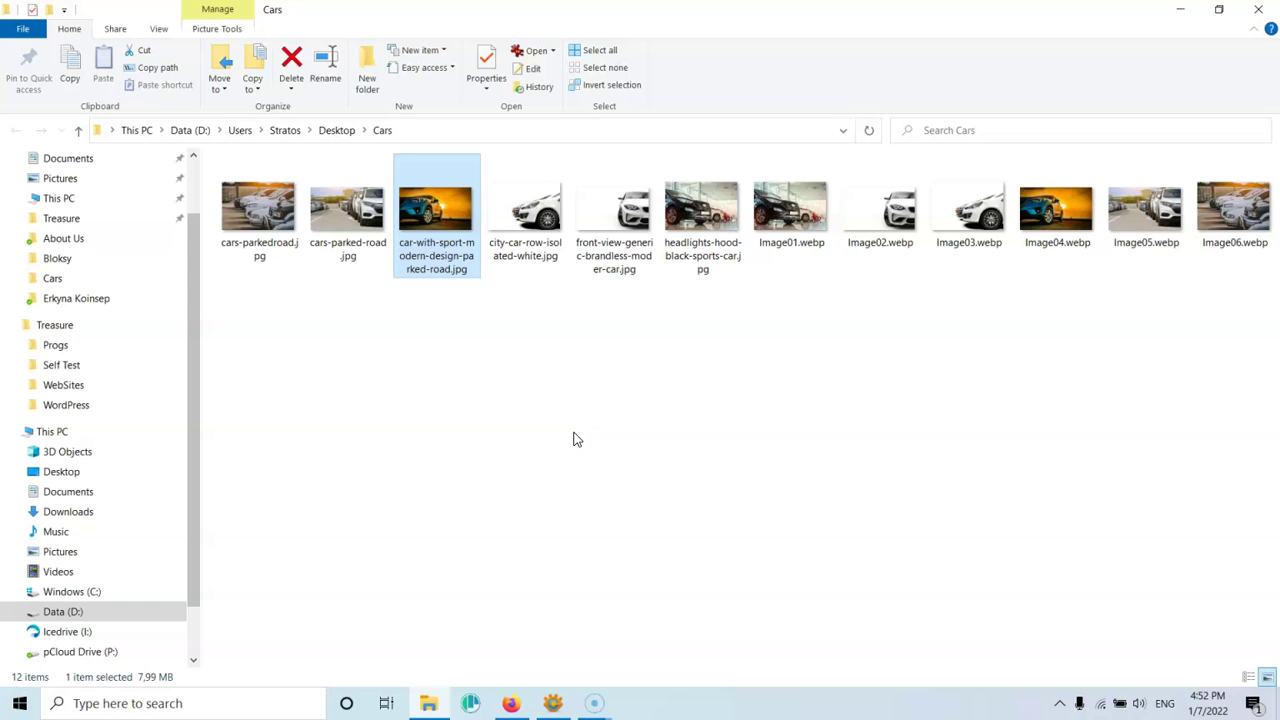
left_click(638, 431)
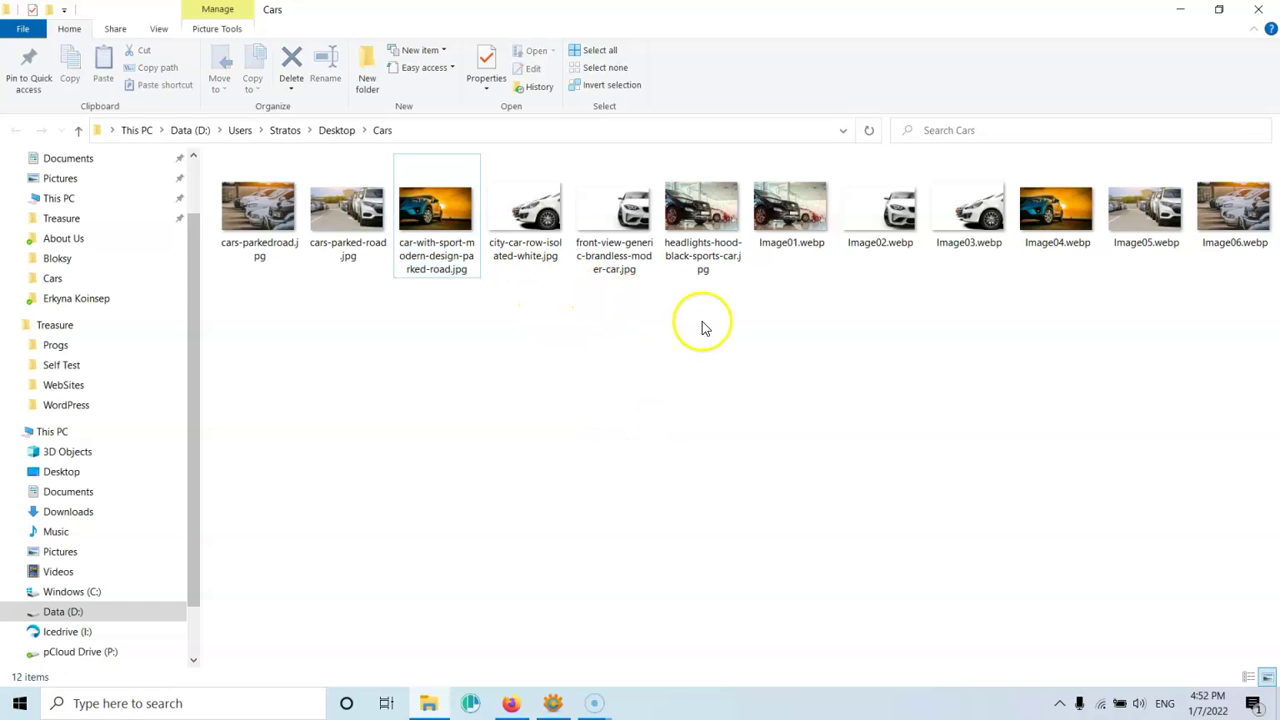
right_click(790, 336)
left_click(843, 418)
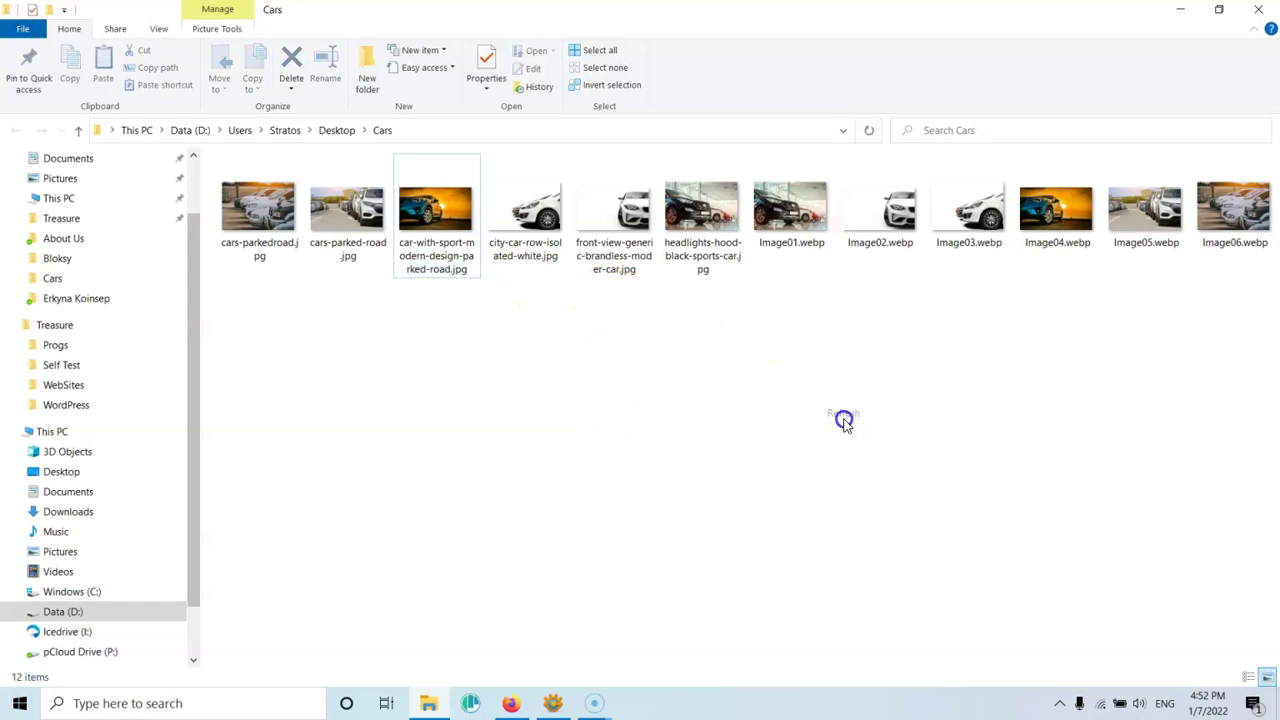
Check Image04.webp's properties: 1600 × 947 pixels at 72 dpi, 142 KB.
left_click(476, 240)
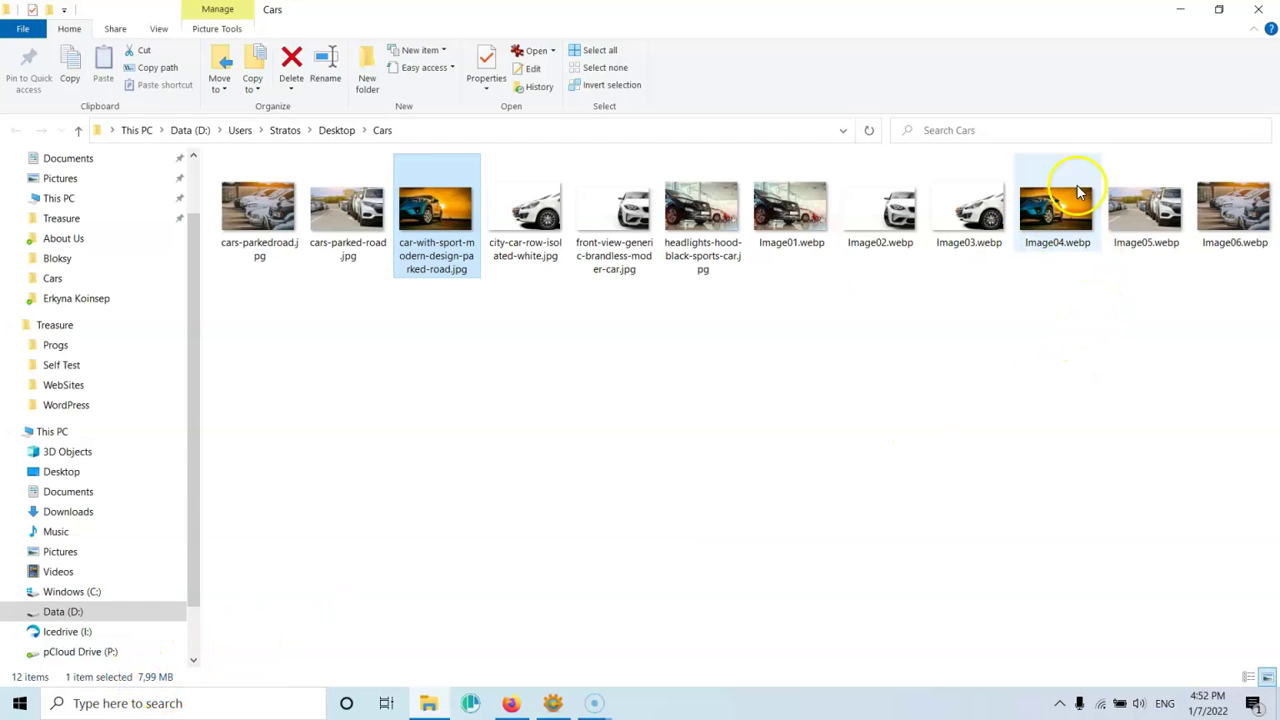
left_click(1066, 248)
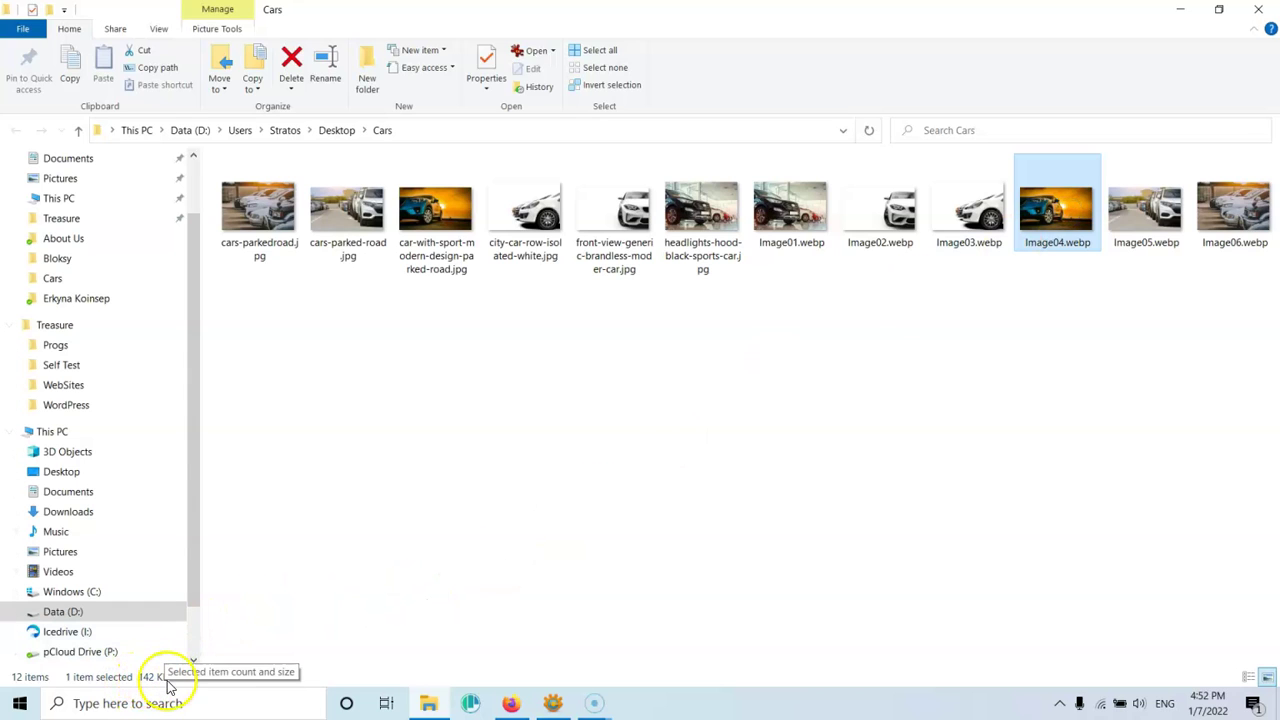
right_click(1080, 200)
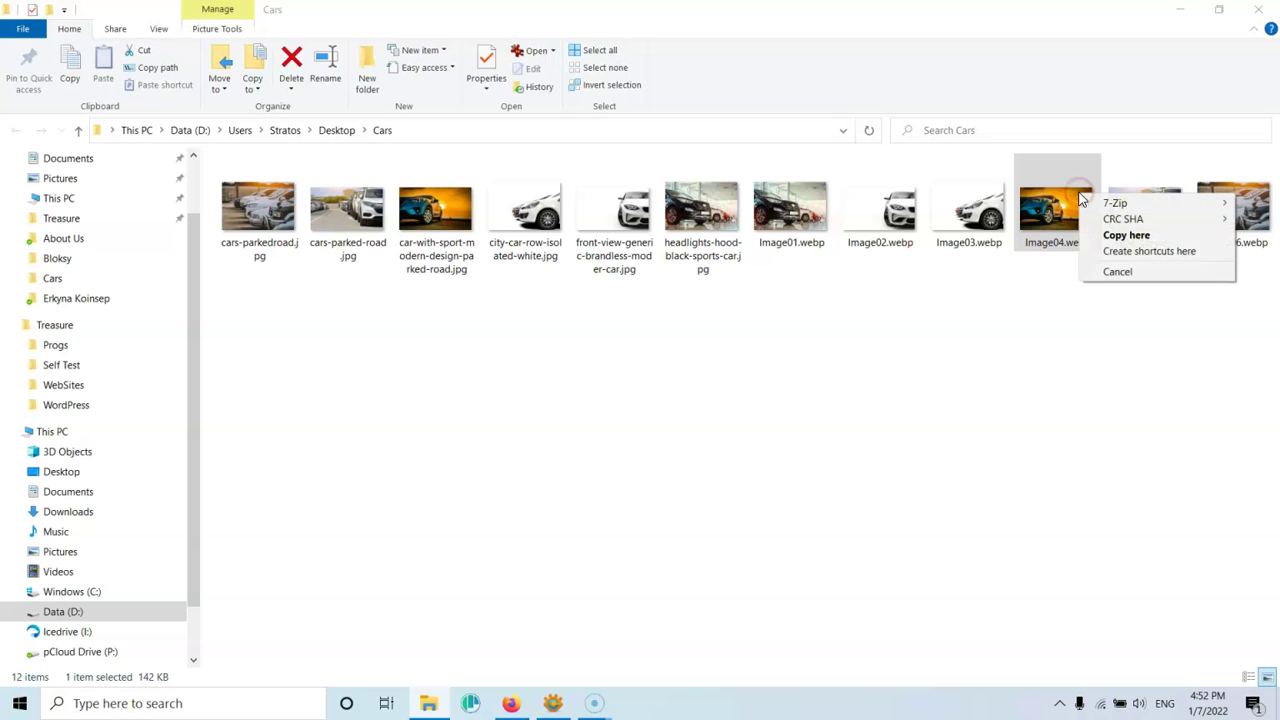
left_click(1057, 188)
right_click(1085, 250)
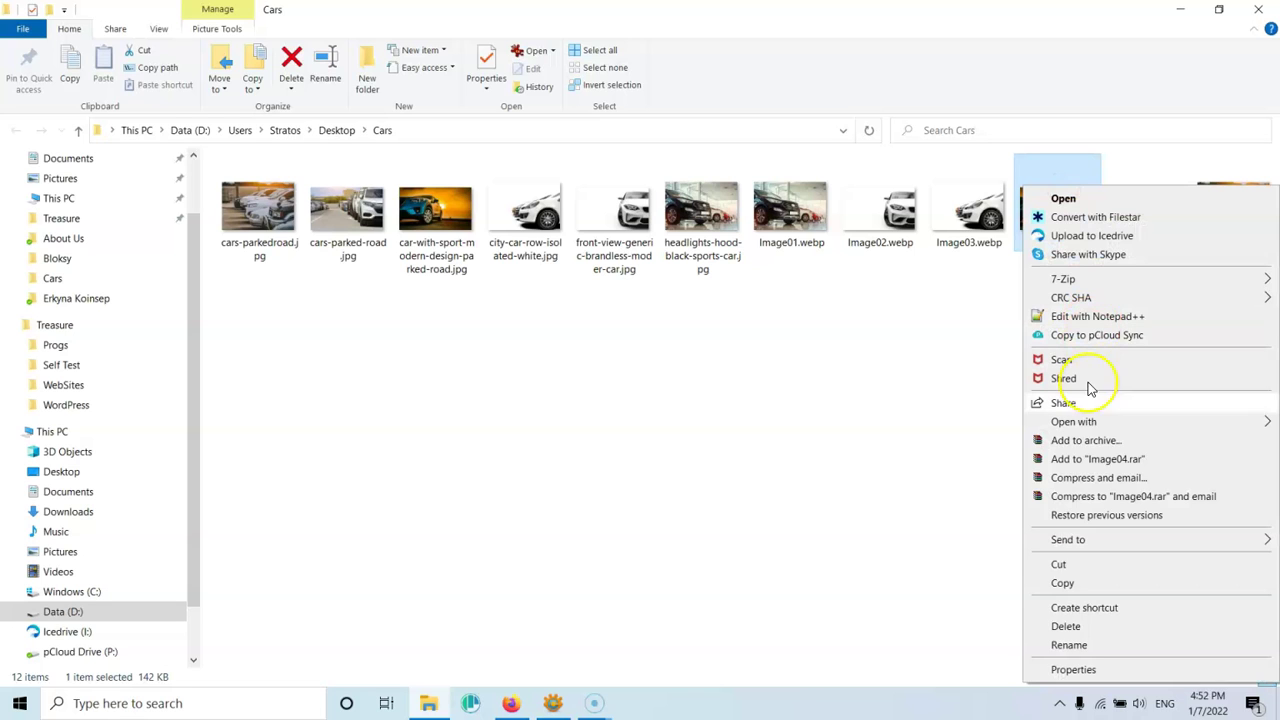
left_click(1074, 669)
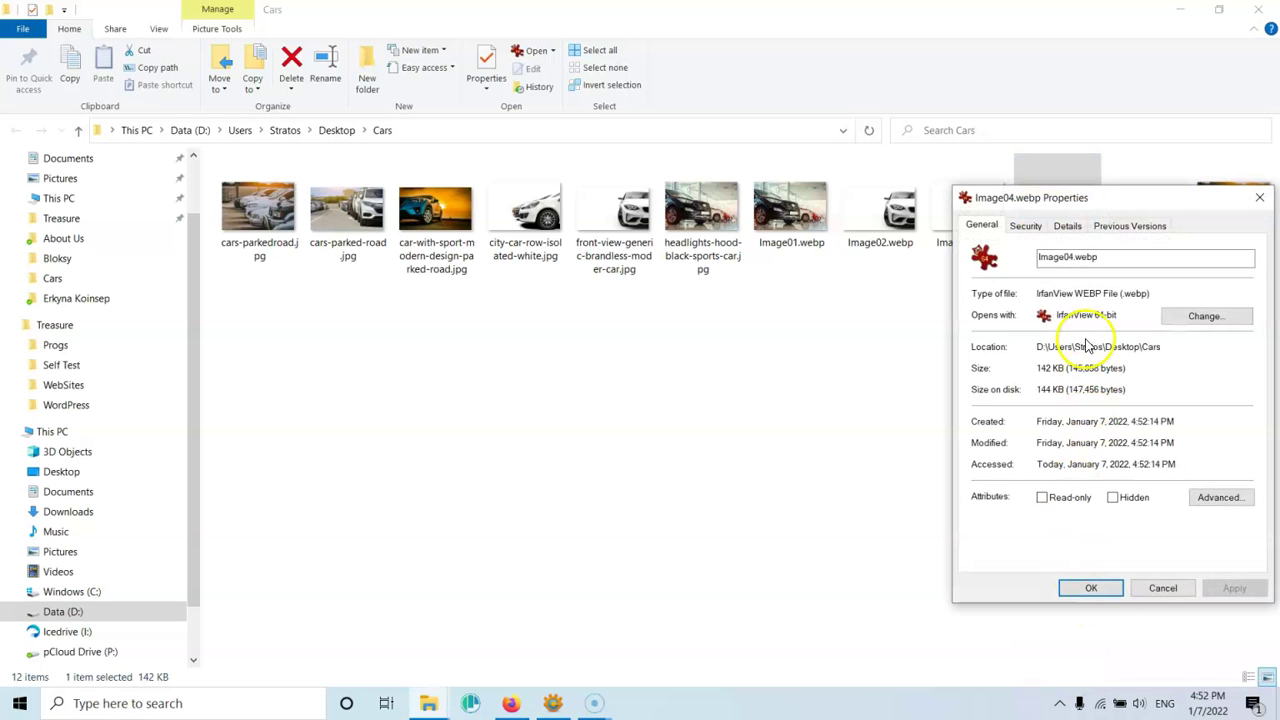
left_click(1067, 226)
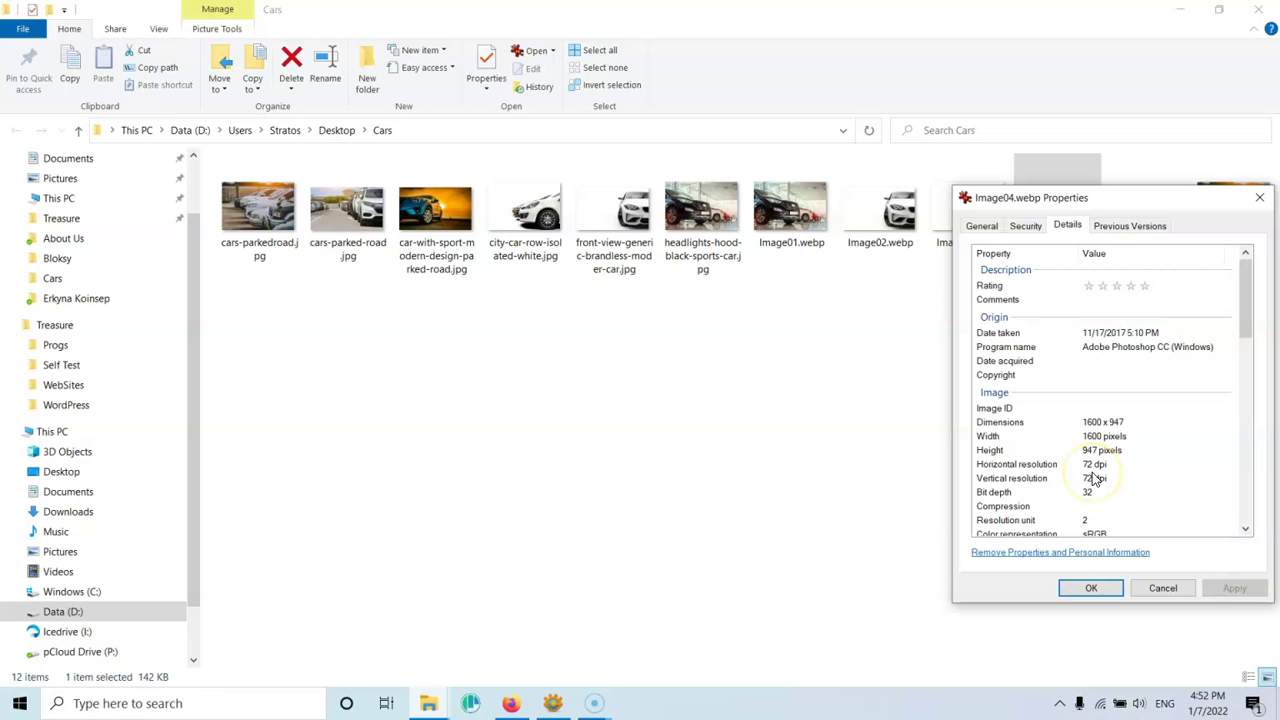
View Image04.webp in FastStone Image Viewer, then open the original car-with-sport-modern-design-parked-road.jpg in IrfanView.
left_click(1158, 587)
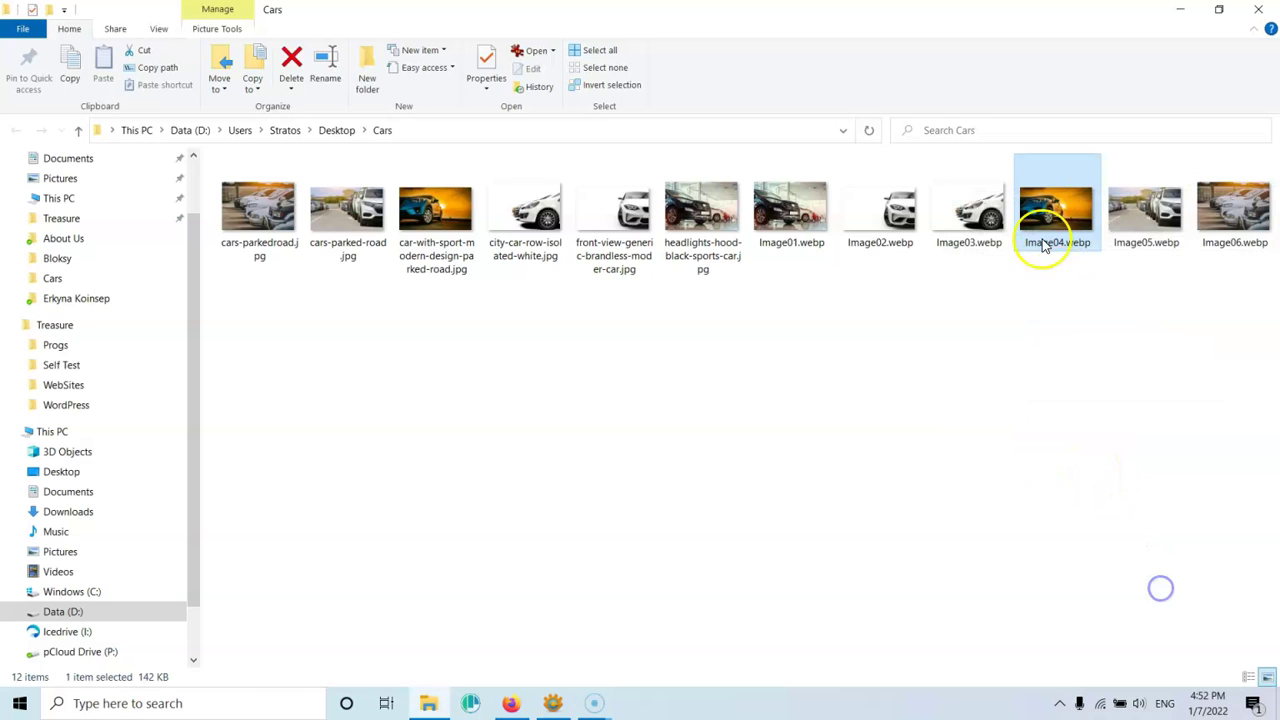
double_click(1048, 211)
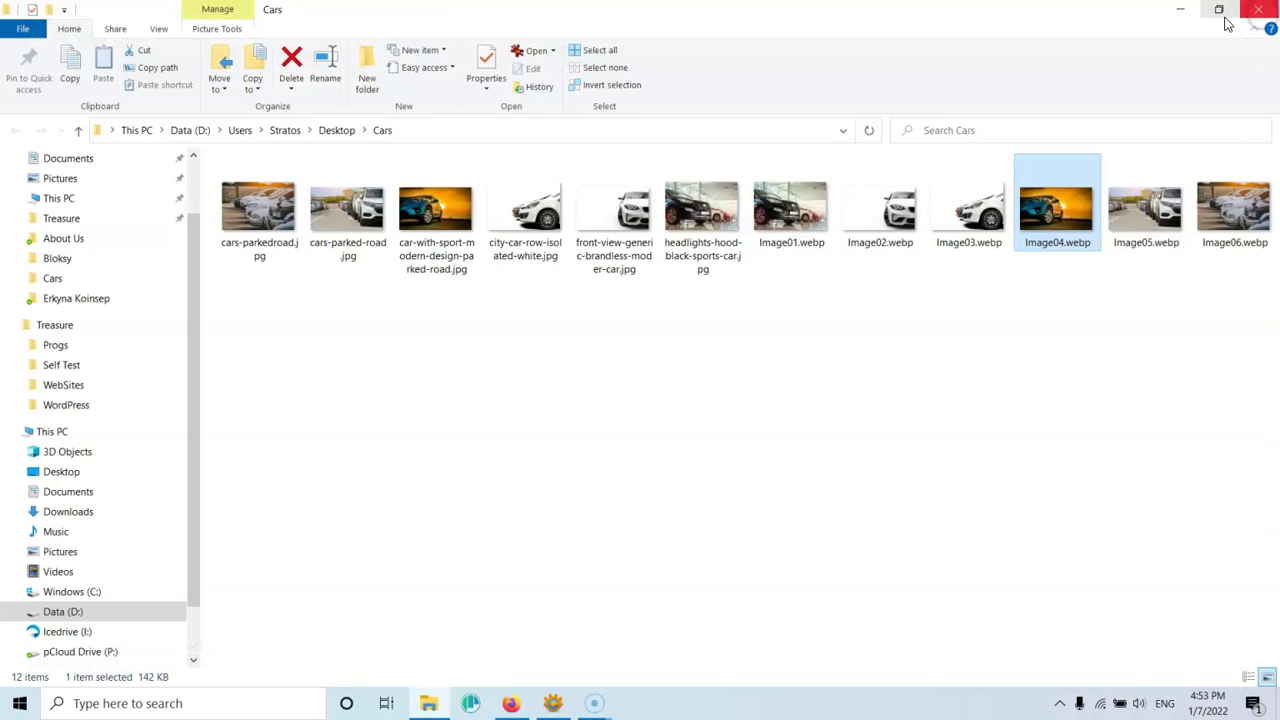
left_click(1056, 192)
right_click(1055, 192)
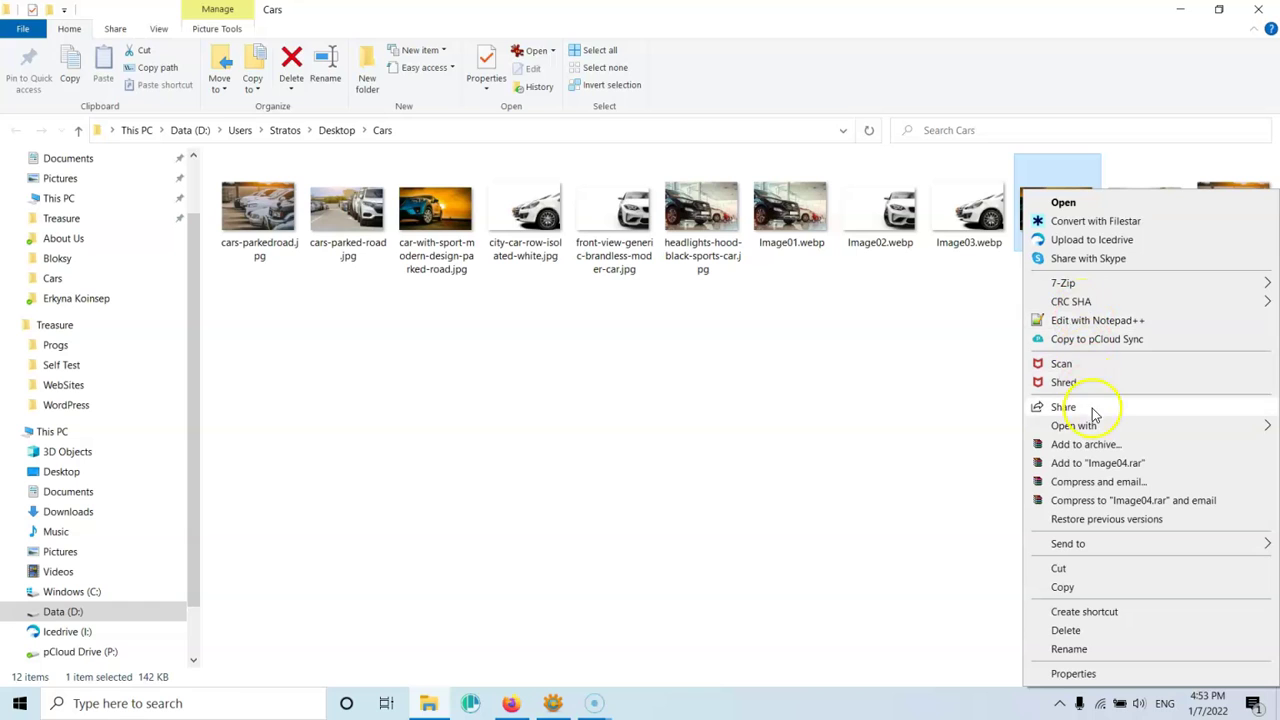
mouse_move(1075, 430)
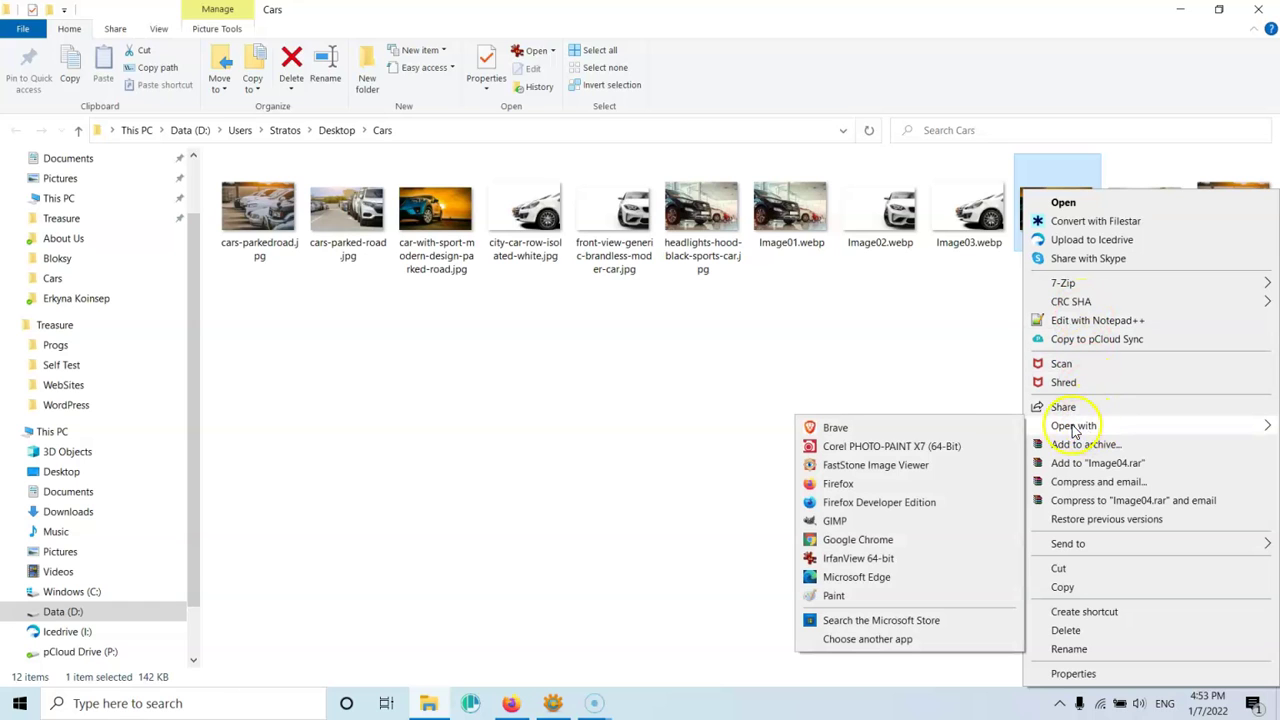
left_click(910, 466)
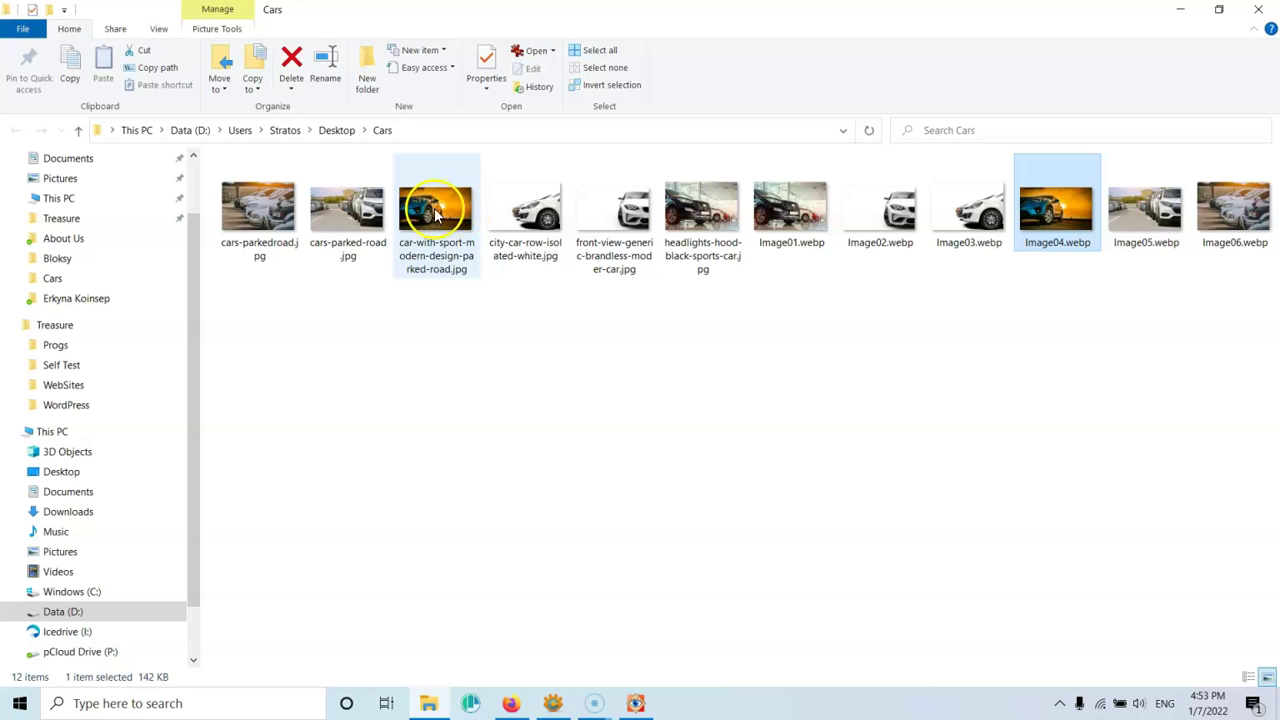
left_click(431, 208)
double_click(428, 207)
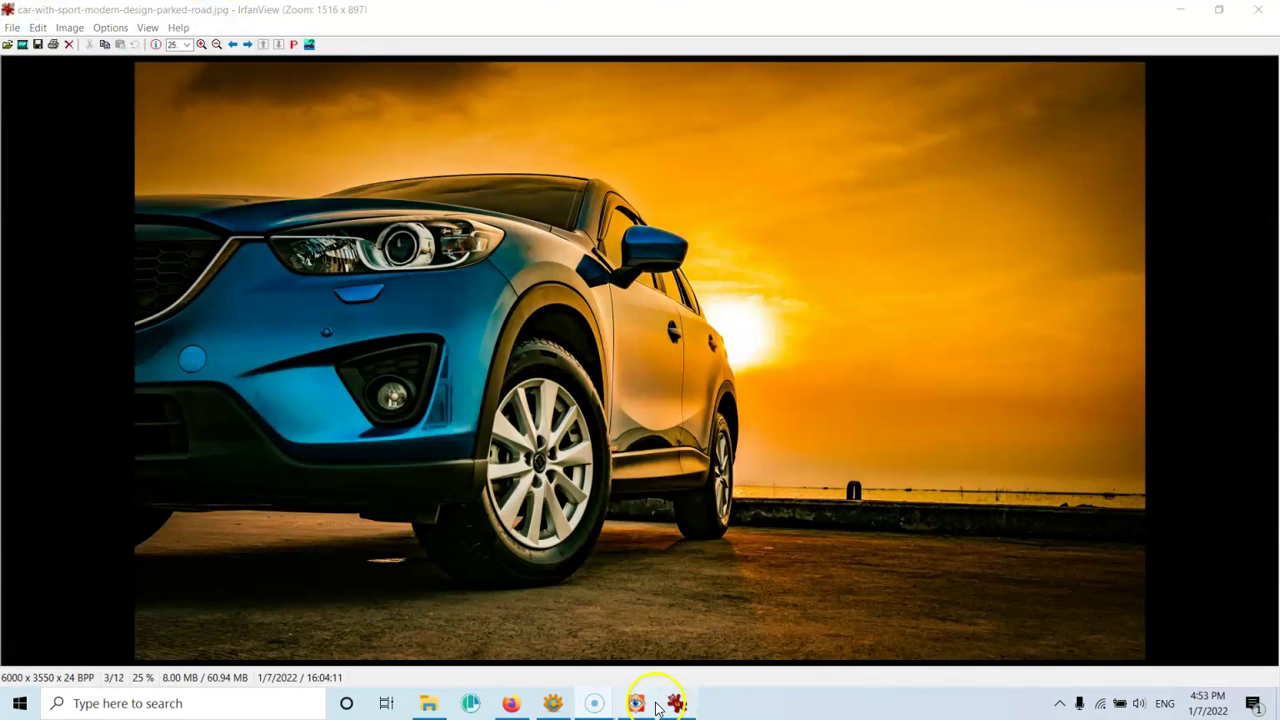
Compare Image04.webp with the original blue car photo, then close IrfanView.
left_click(636, 704)
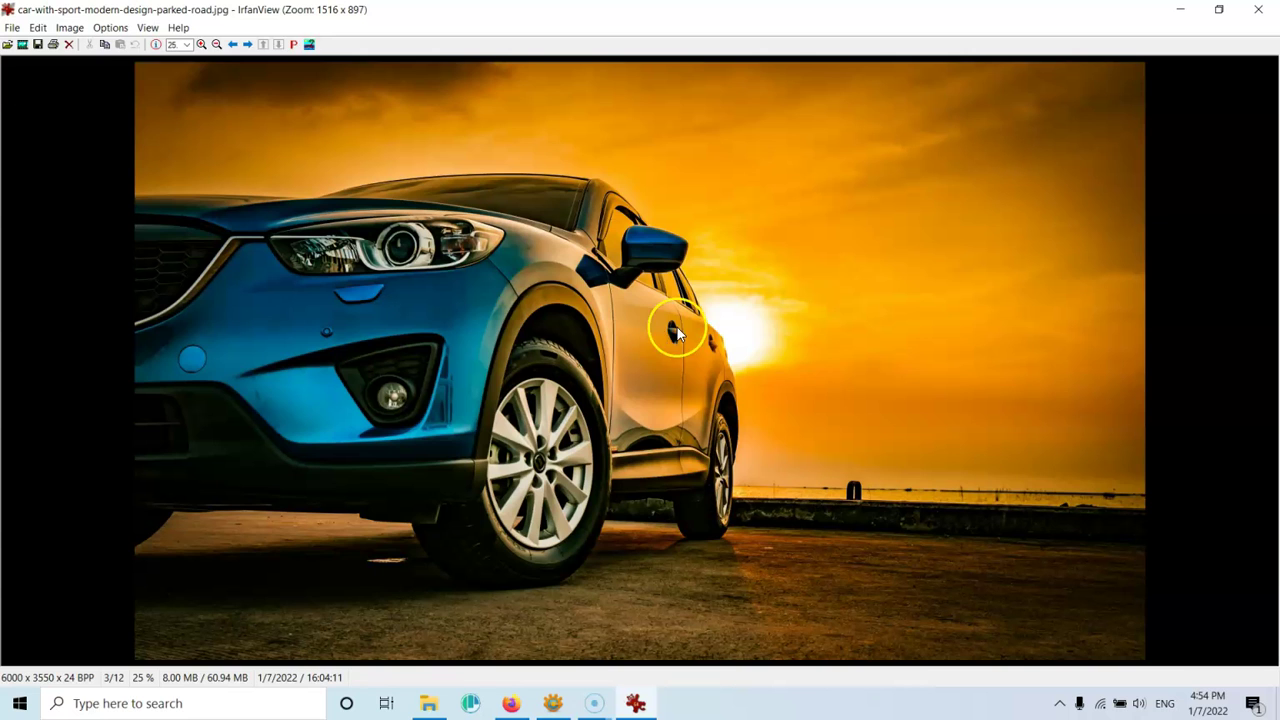
left_click(1258, 9)
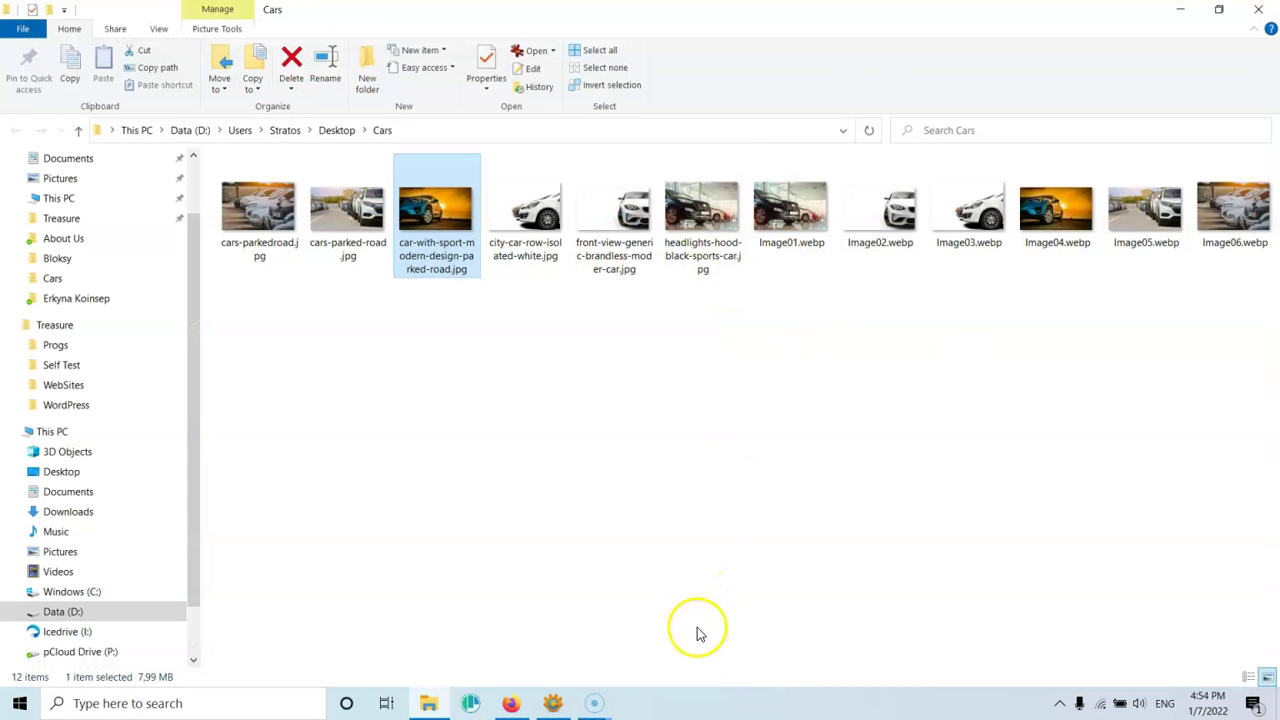
Return to XnConvert's Status log listing Image01–Image06.webp as saved.
left_click(553, 703)
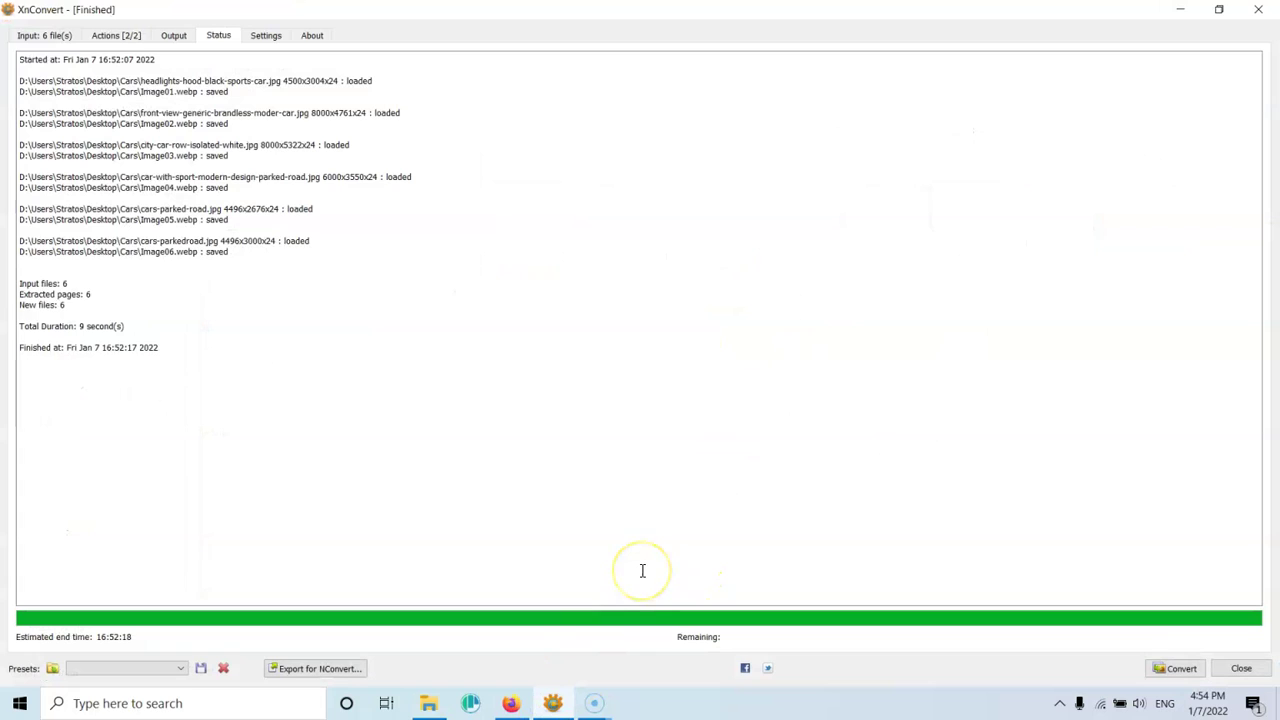